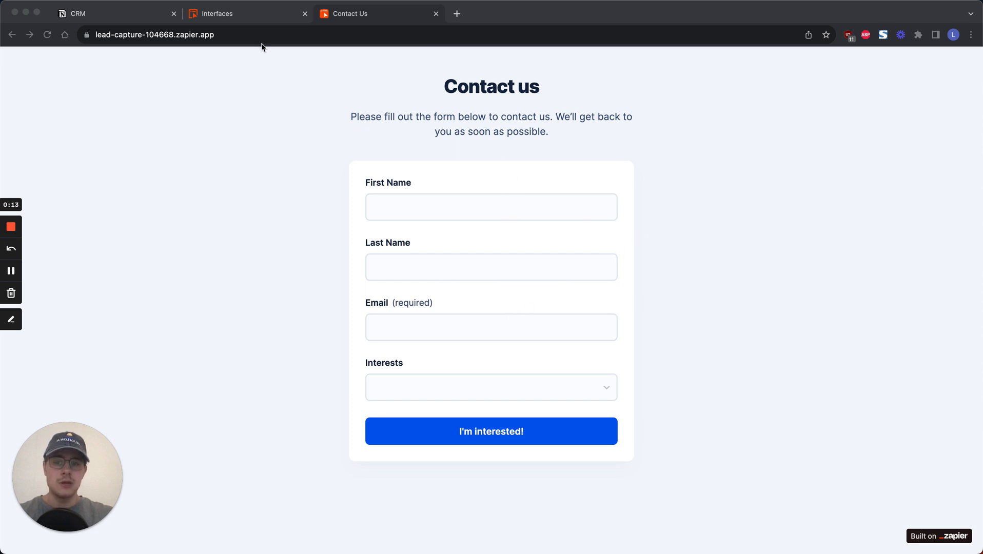
Step: Create a new interface from the lead capture template that contains the Contact us form
left_click(247, 15)
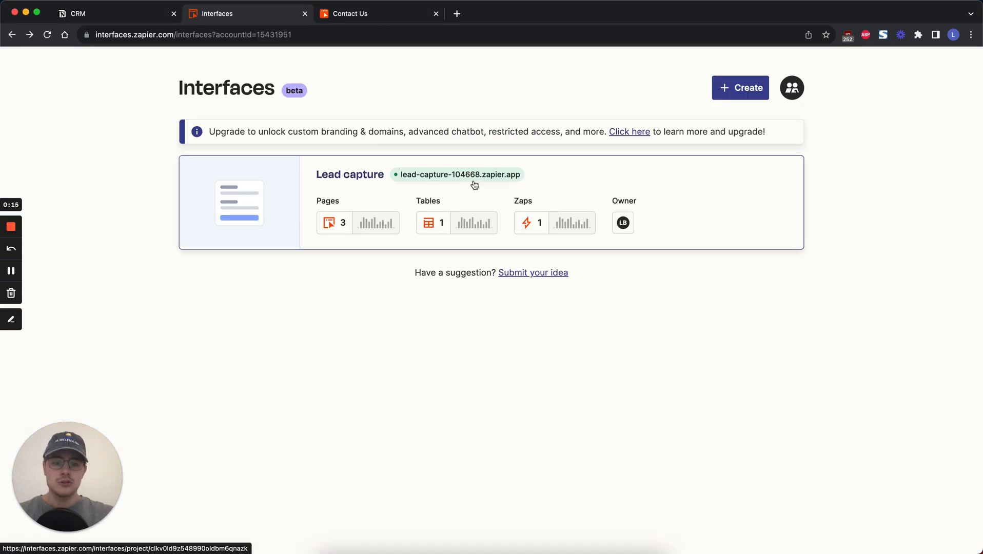
left_click(743, 97)
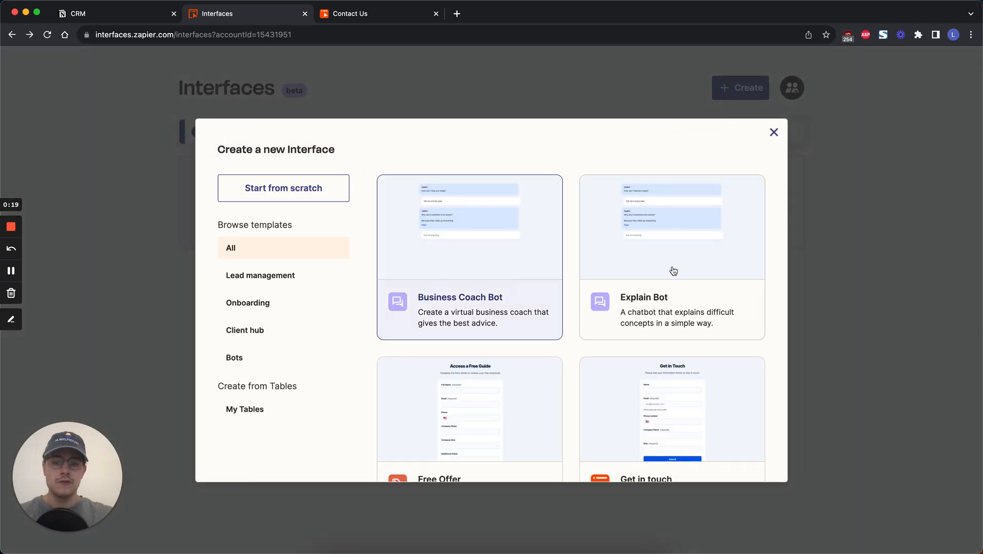
scroll(588, 328, "down", 1)
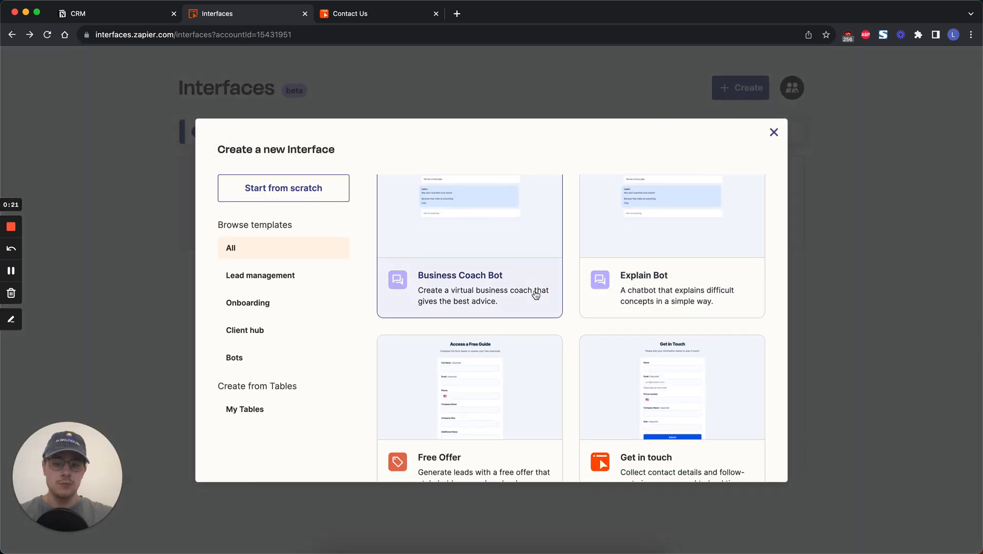
scroll(534, 291, "down", 5)
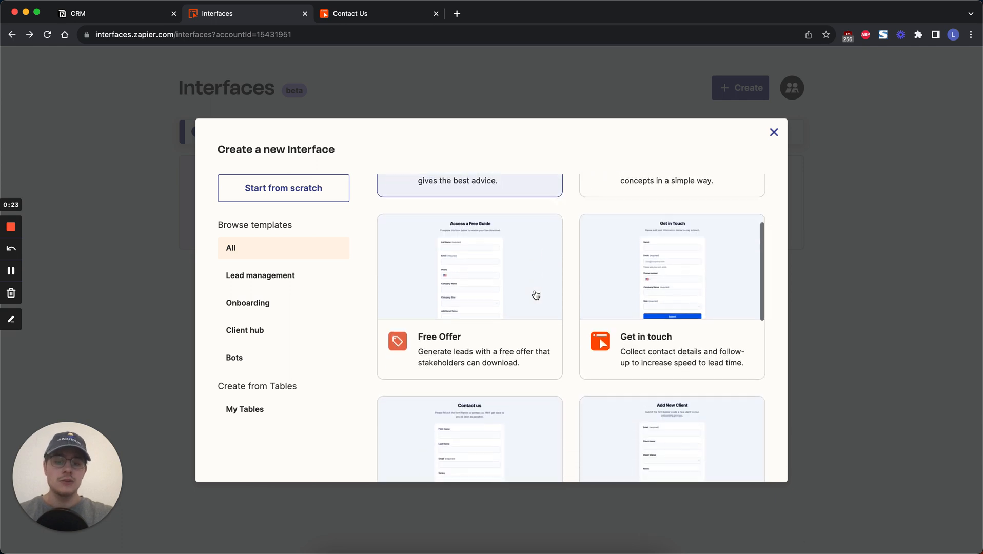
left_click(485, 368)
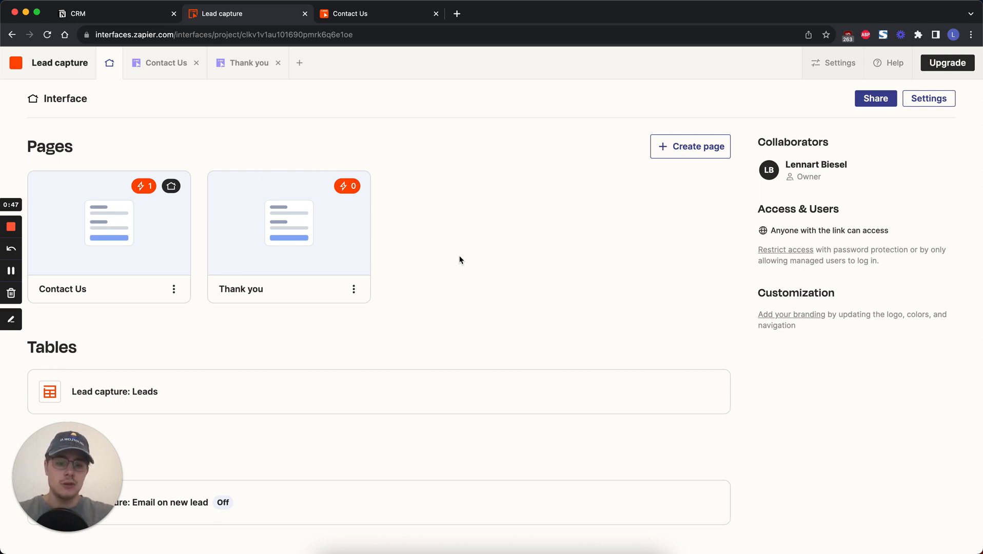
Step: Review the Lead capture project's pages, table and Zap, the Leads table in the Notion CRM, and the published Contact us form
scroll(460, 259, "down", 1)
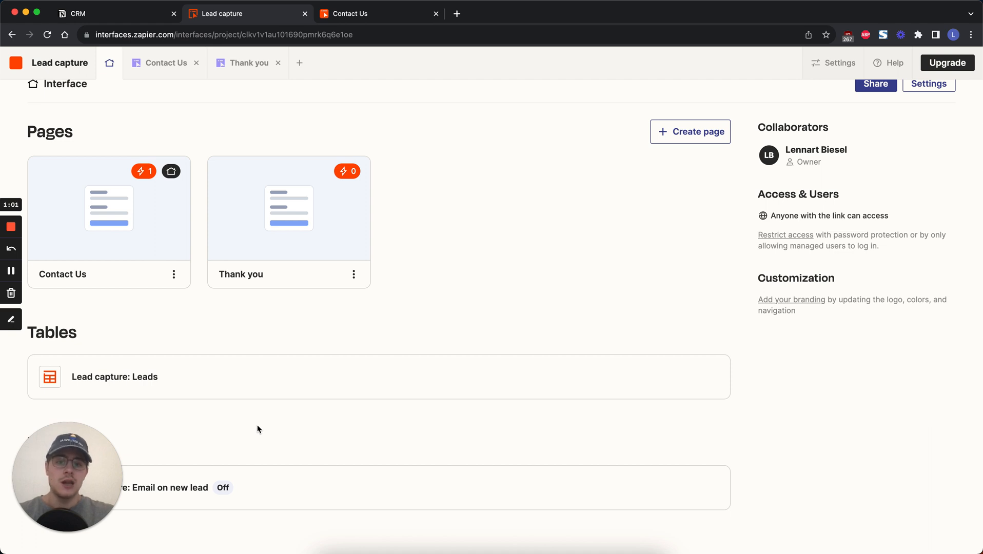
left_click(112, 14)
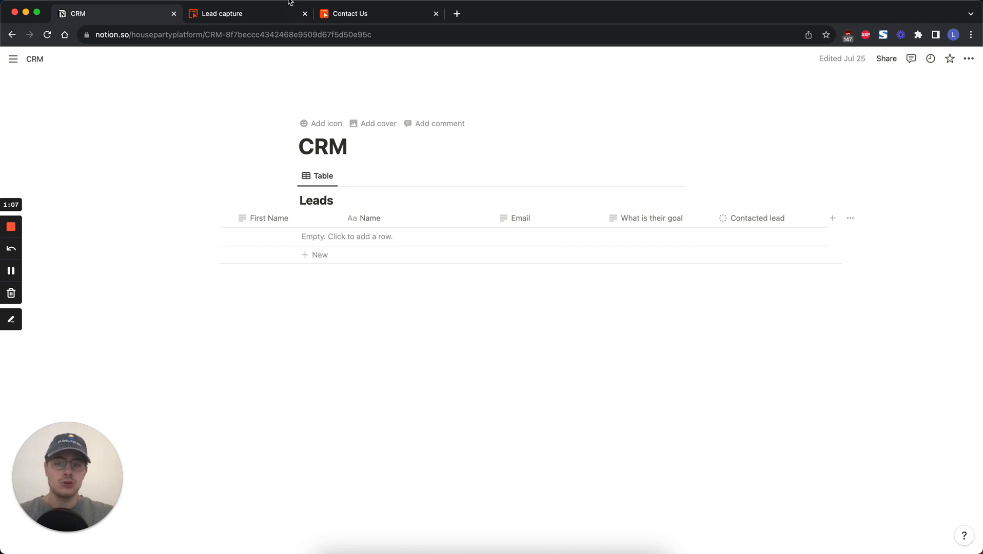
left_click(264, 14)
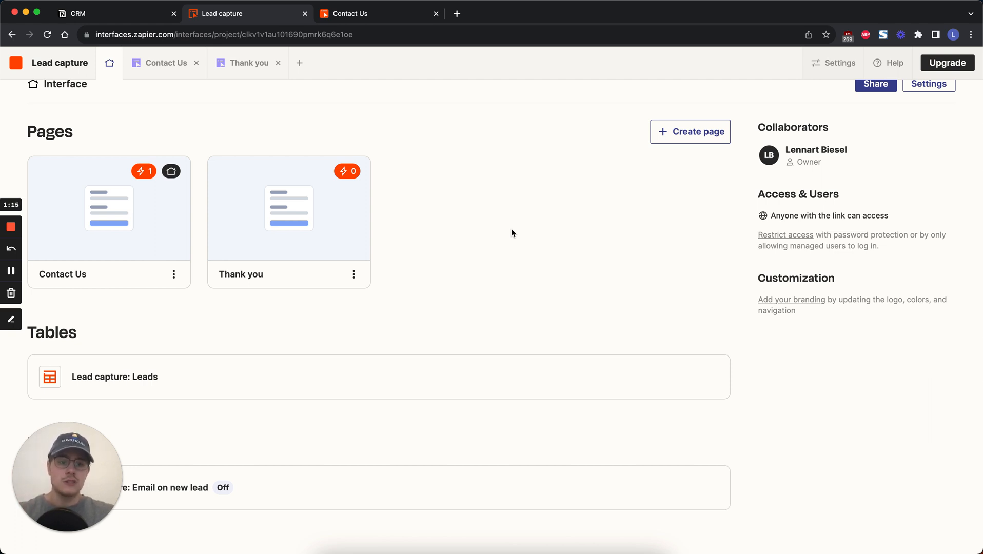
scroll(512, 233, "up", 1)
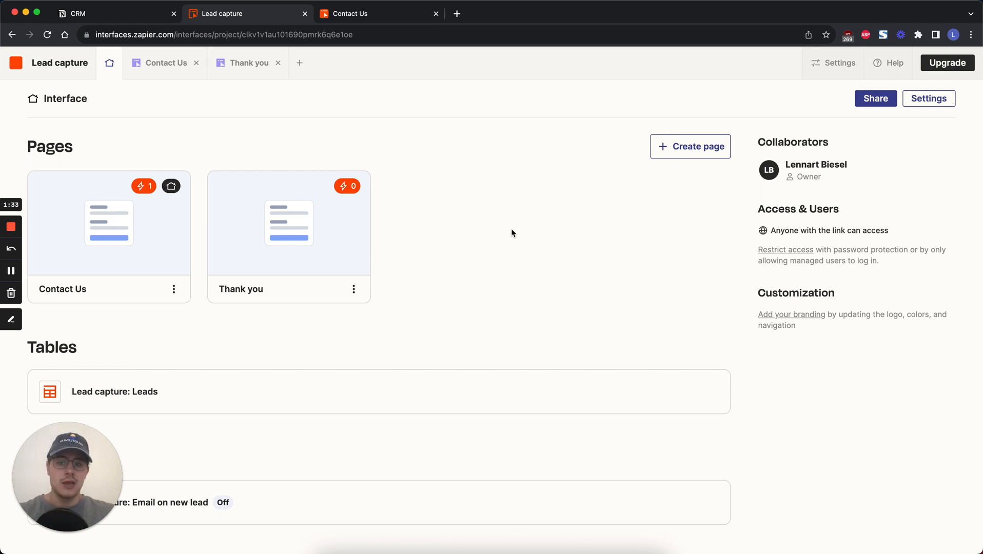
left_click(386, 19)
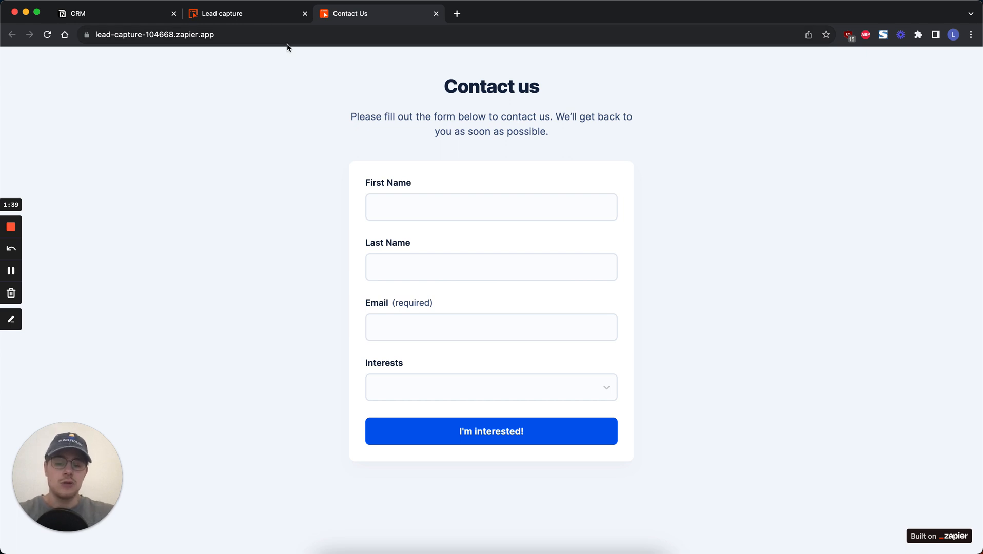
left_click(273, 19)
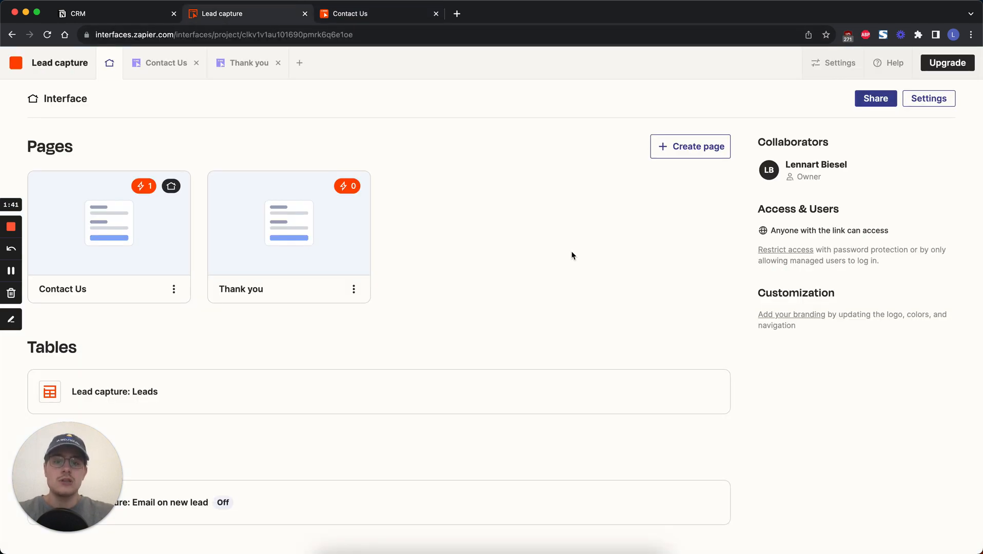
Step: Check the embed options for sharing the Lead capture interface, including frame size and embed code, and close the sharing dialog
left_click(876, 98)
left_click(445, 198)
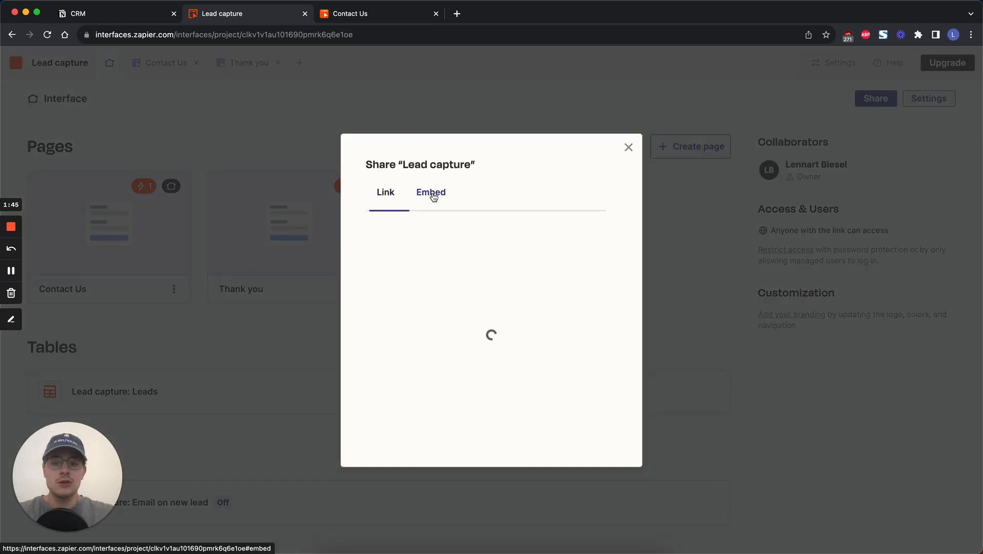
scroll(502, 340, "down", 2)
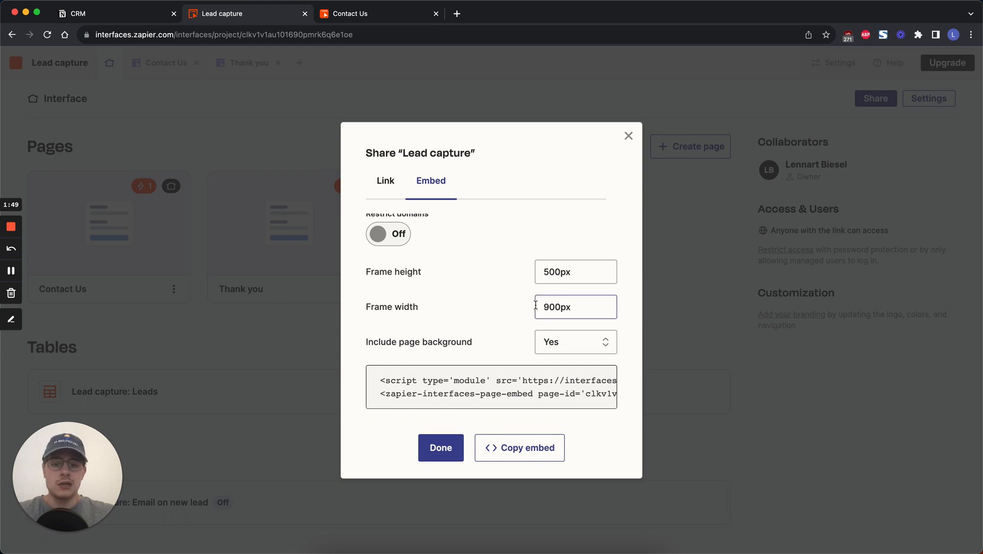
left_click(629, 136)
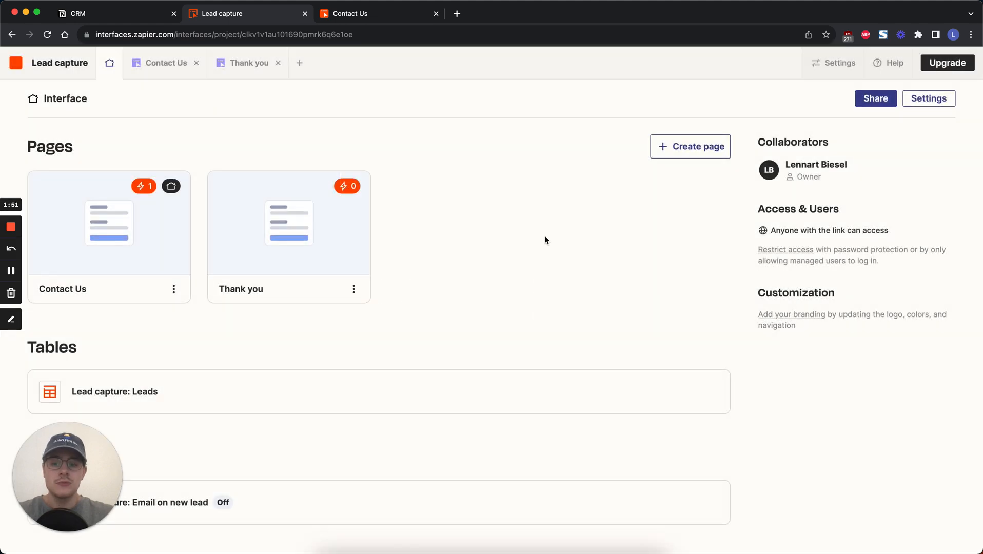
Step: Open the Contact Us page for editing and inspect the content settings of its heading text component
left_click(152, 243)
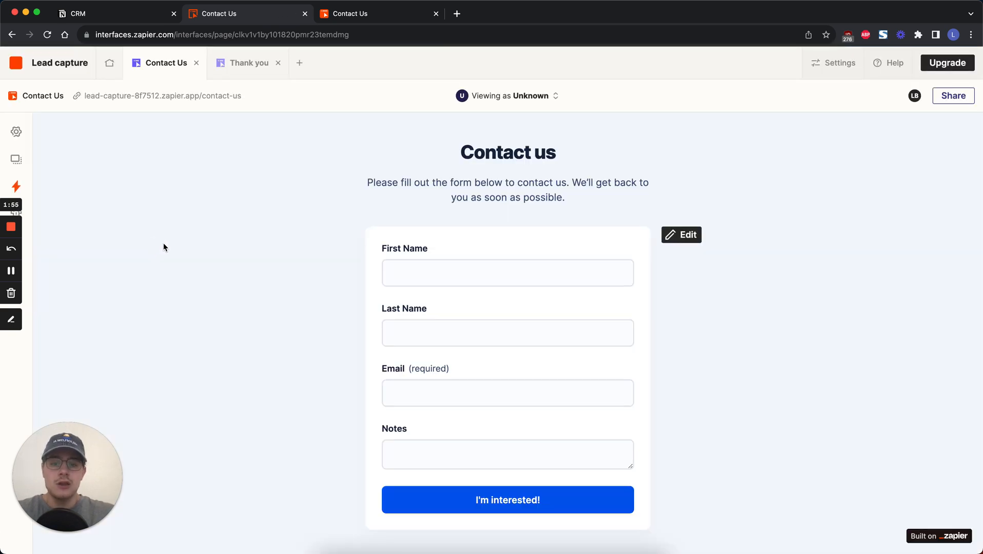
scroll(272, 261, "down", 1)
scroll(273, 262, "up", 1)
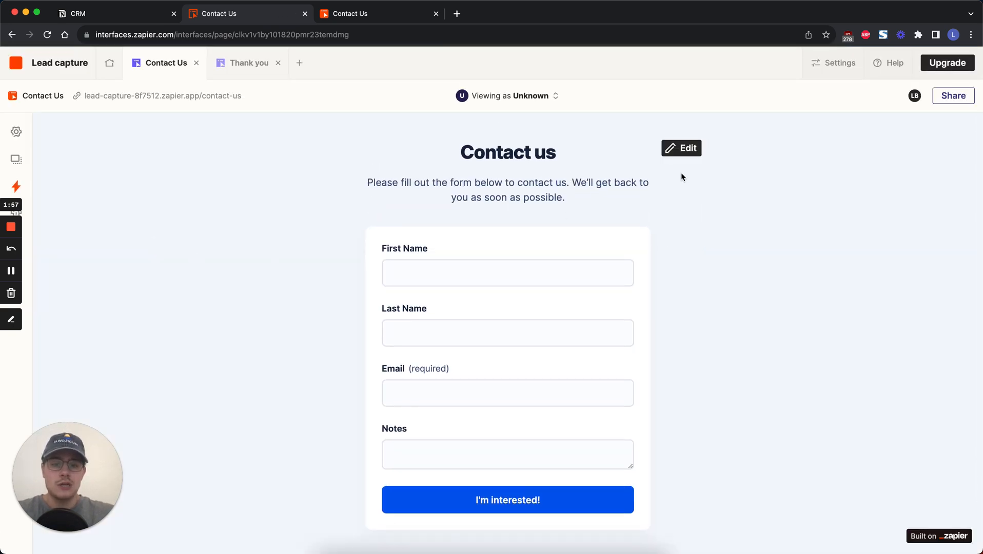
left_click(670, 152)
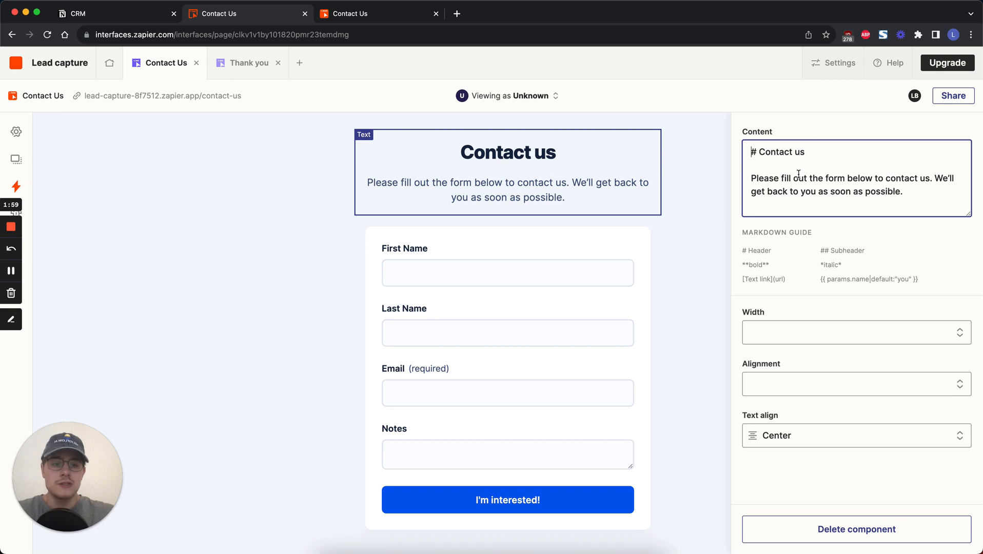
scroll(537, 257, "down", 1)
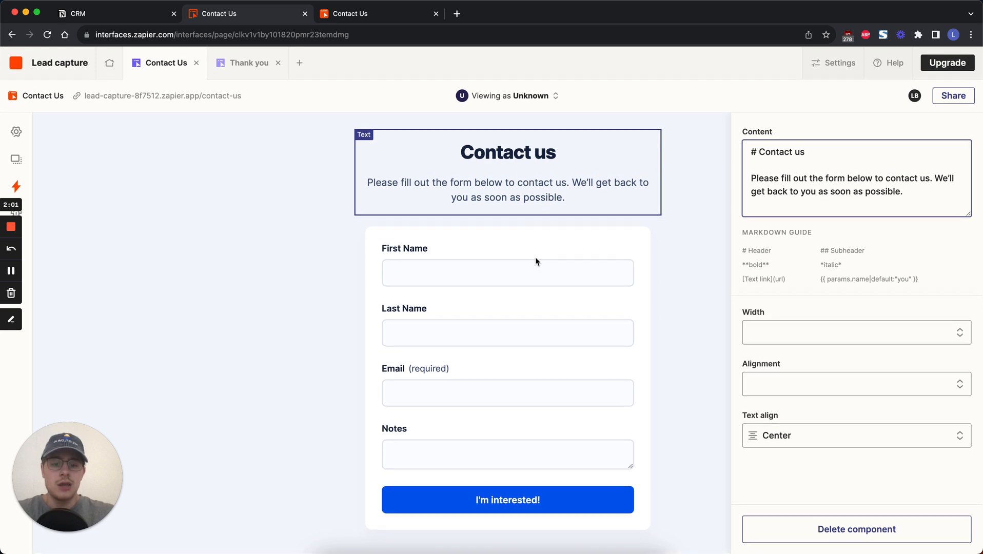
left_click(537, 258)
Step: Browse the components that can be added below the contact form without adding one
scroll(540, 359, "down", 3)
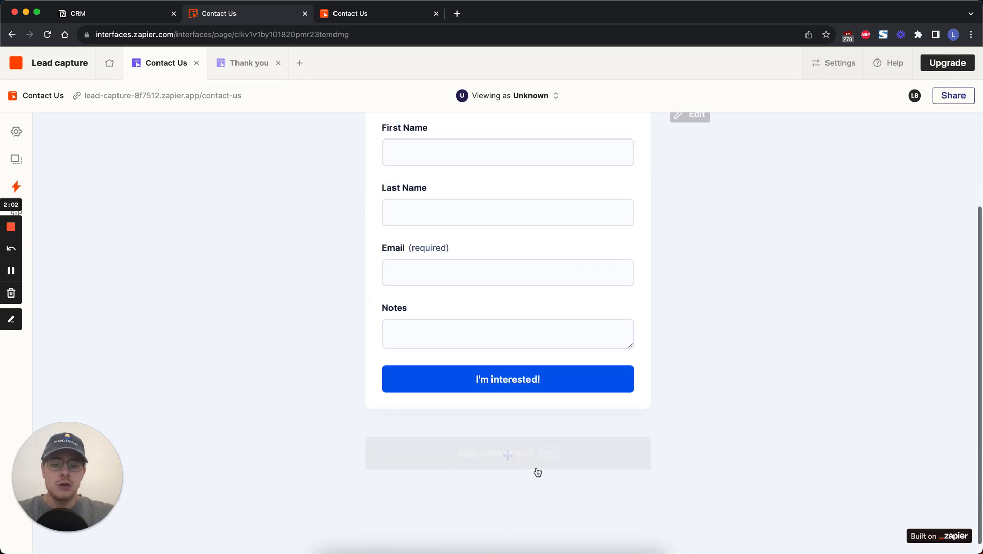
left_click(511, 455)
scroll(188, 377, "down", 5)
scroll(188, 376, "down", 15)
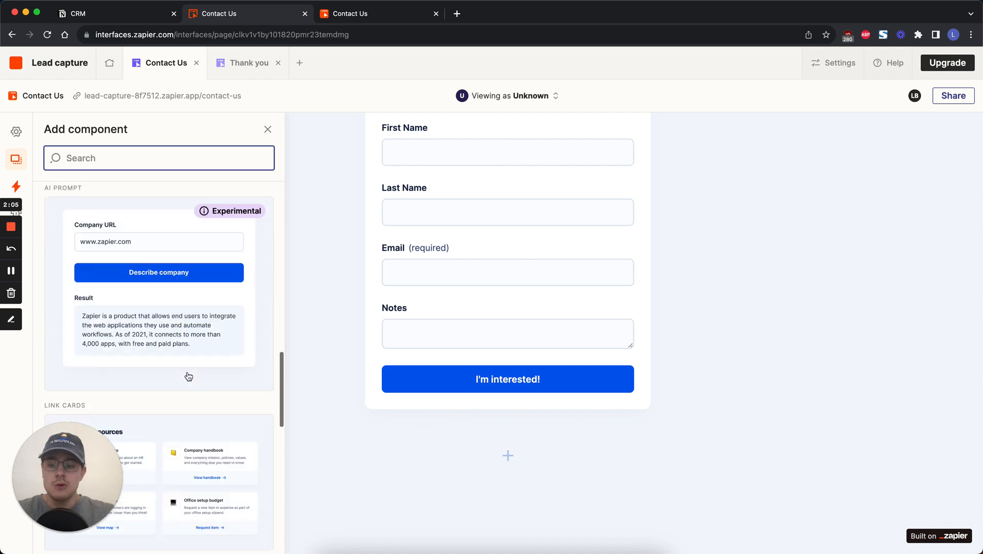
scroll(188, 376, "up", 5)
scroll(189, 376, "down", 8)
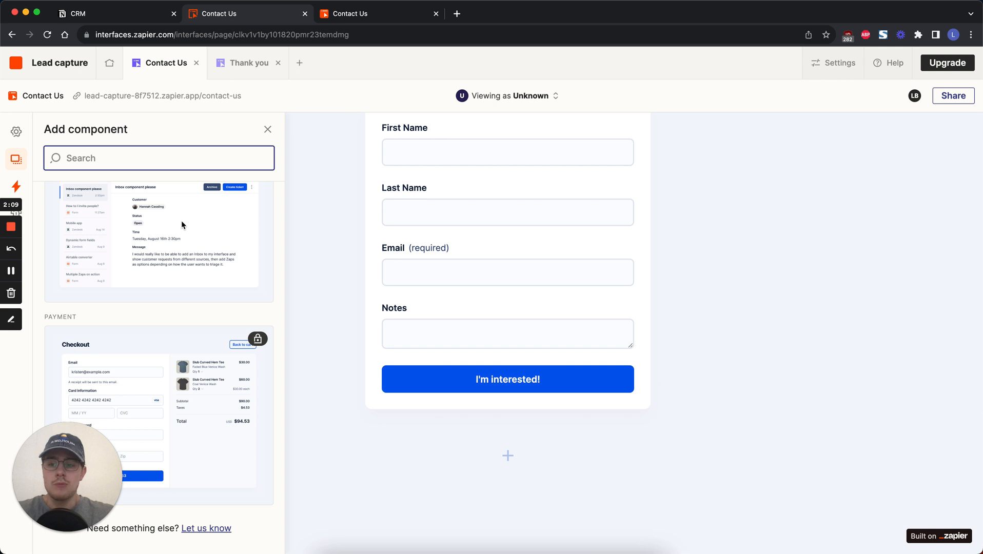
left_click(268, 130)
Step: Remove the Notes field from the contact form
scroll(268, 133, "up", 2)
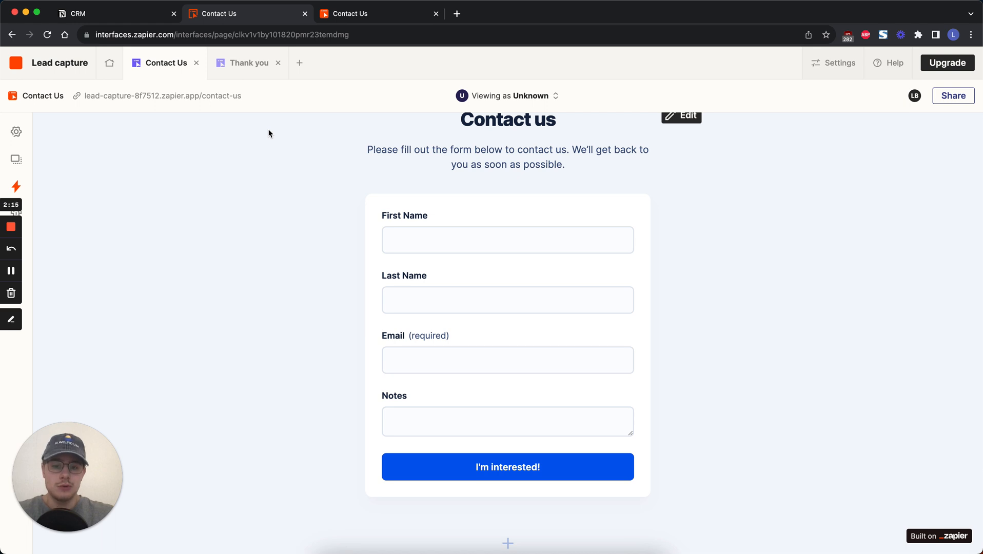
scroll(268, 133, "up", 1)
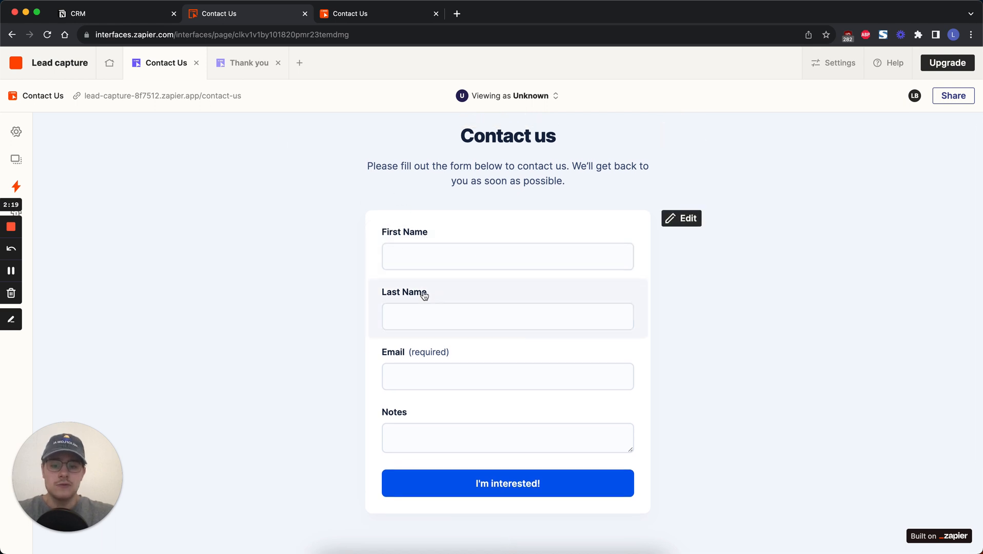
left_click(535, 448)
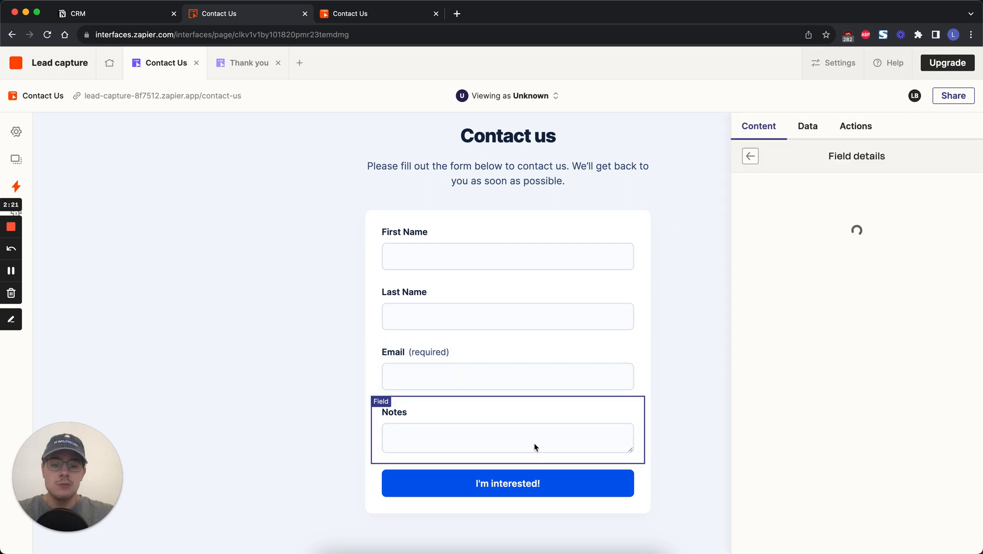
left_click(670, 350)
left_click(691, 216)
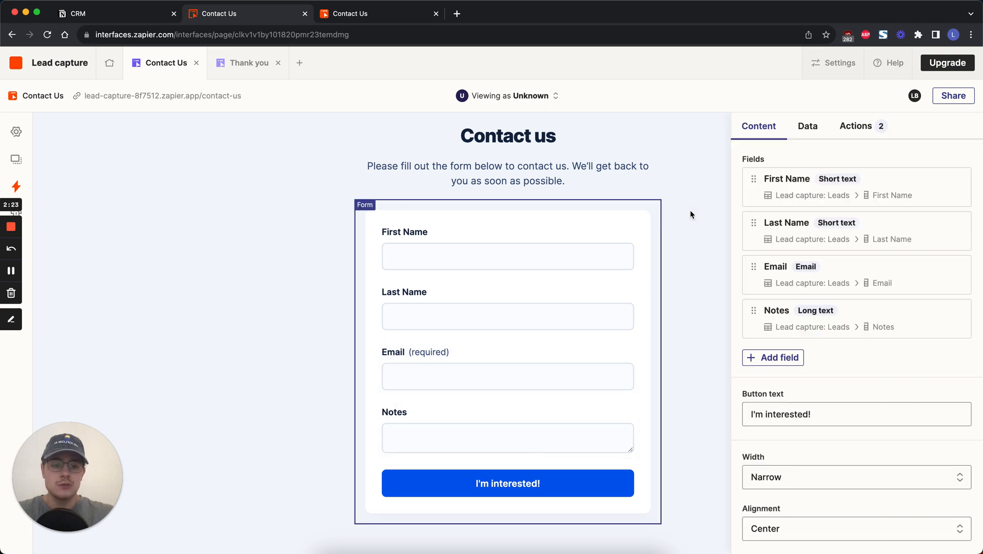
left_click(755, 312)
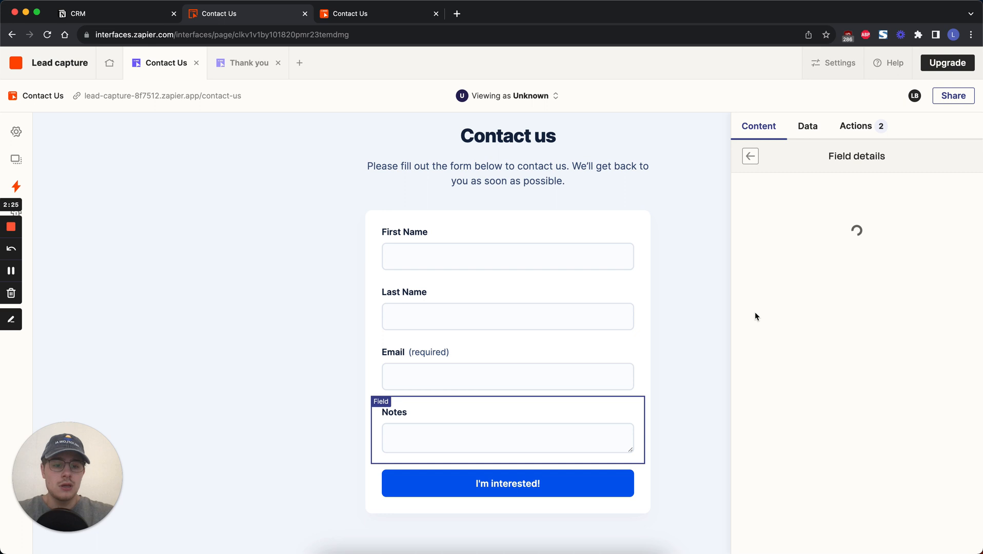
scroll(861, 359, "down", 4)
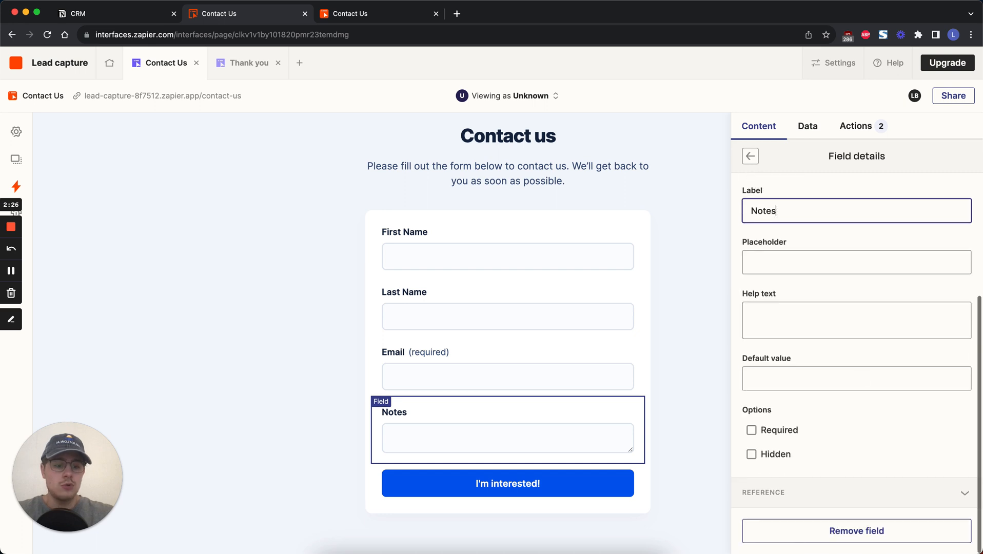
left_click(865, 534)
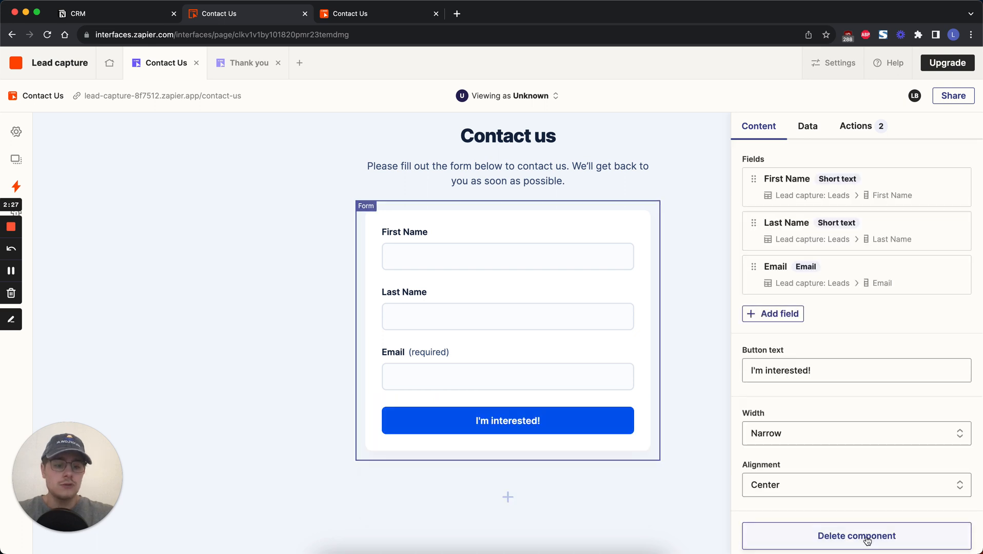
Step: Add a newly created field to the contact form and name it "Interstes" in the connected table
left_click(707, 236)
left_click(683, 218)
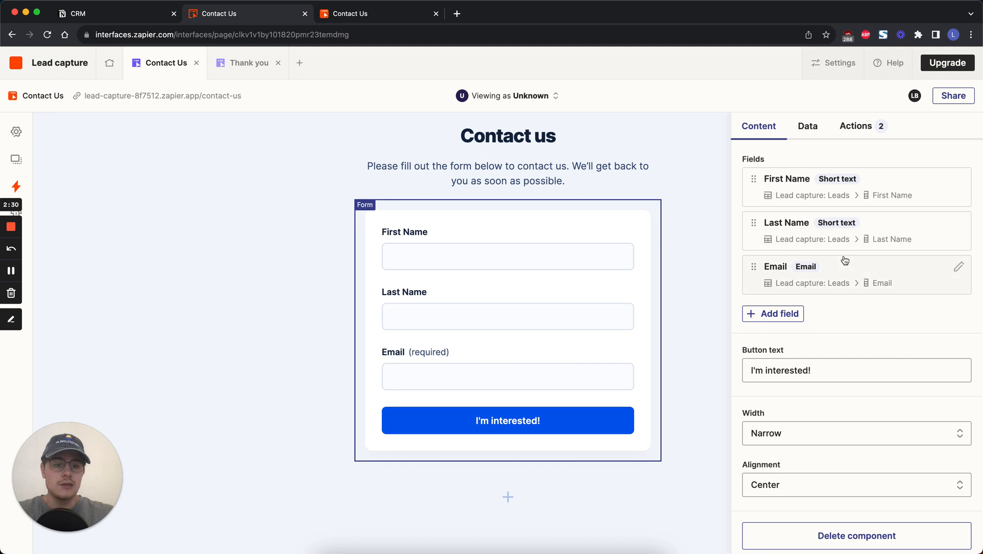
left_click(774, 313)
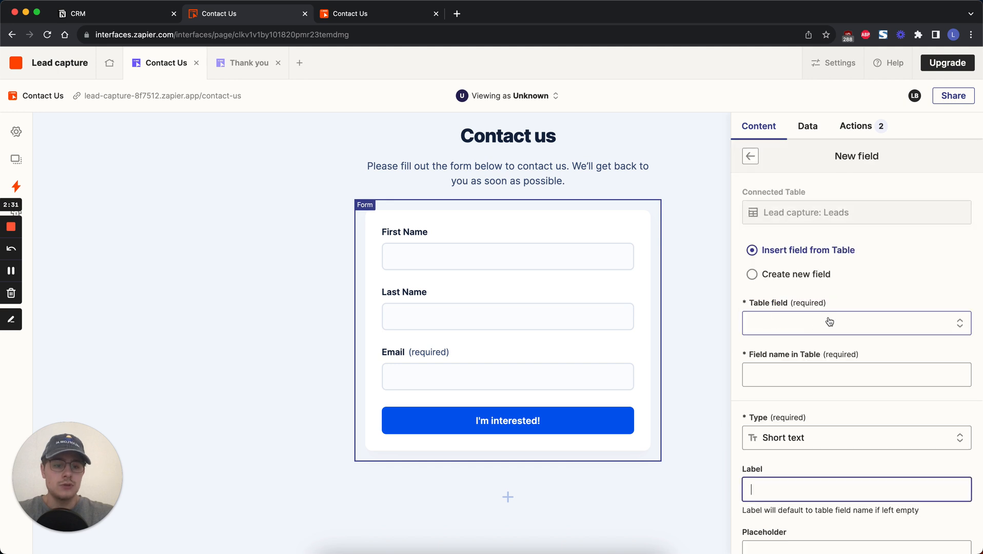
left_click(801, 280)
left_click(803, 328)
type("Interstes")
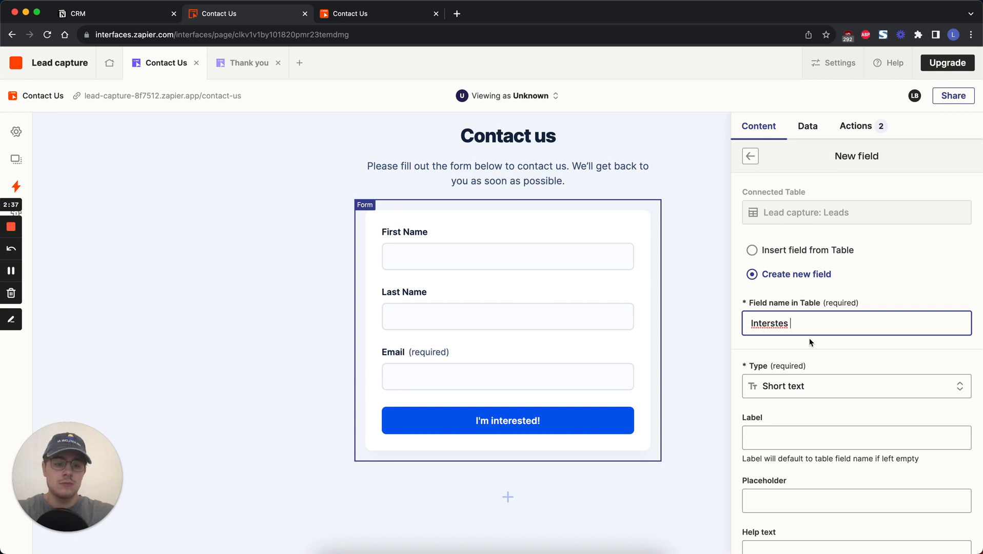
Step: Set the new form field's type to Dropdown
scroll(816, 351, "down", 2)
left_click(818, 336)
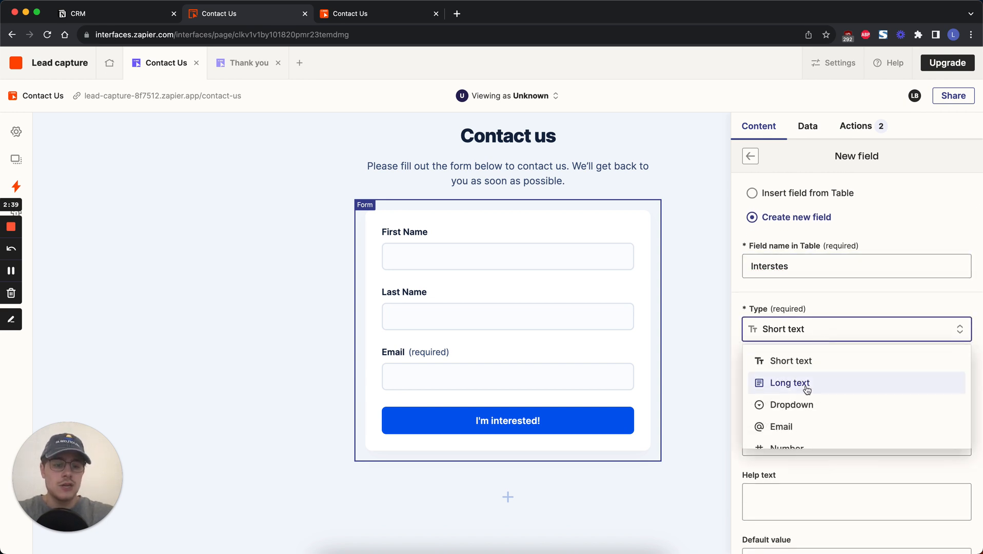
left_click(803, 404)
Step: Enter "AI consult", "ChatBot building" and "Zapier Automation" as the dropdown options of the new field
scroll(804, 403, "down", 5)
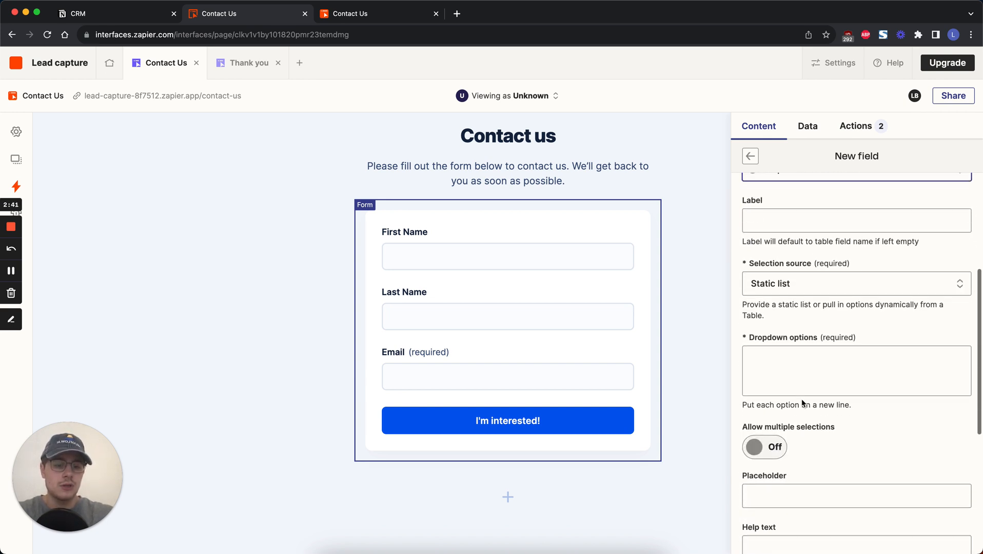
left_click(798, 364)
type("Ai consult")
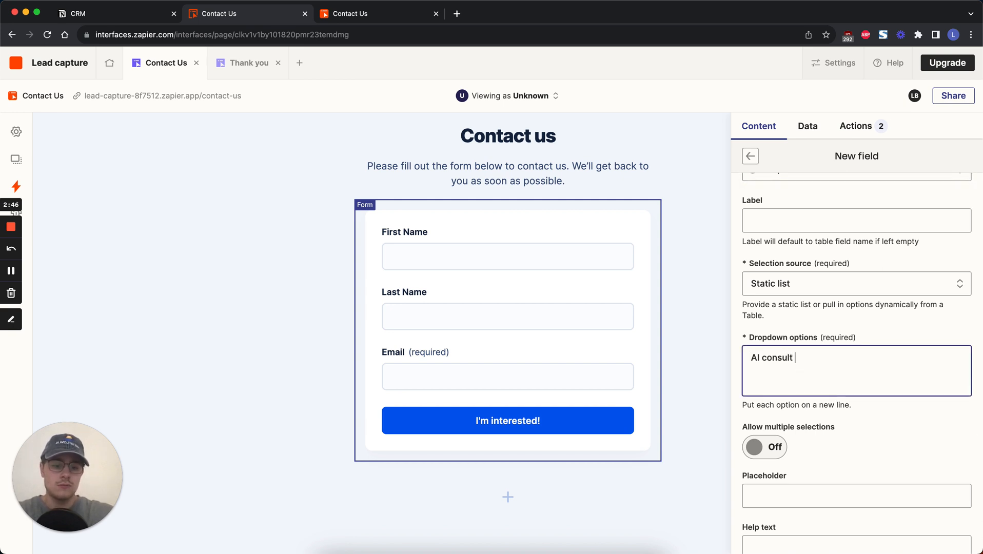
key("Return")
type("ChatB")
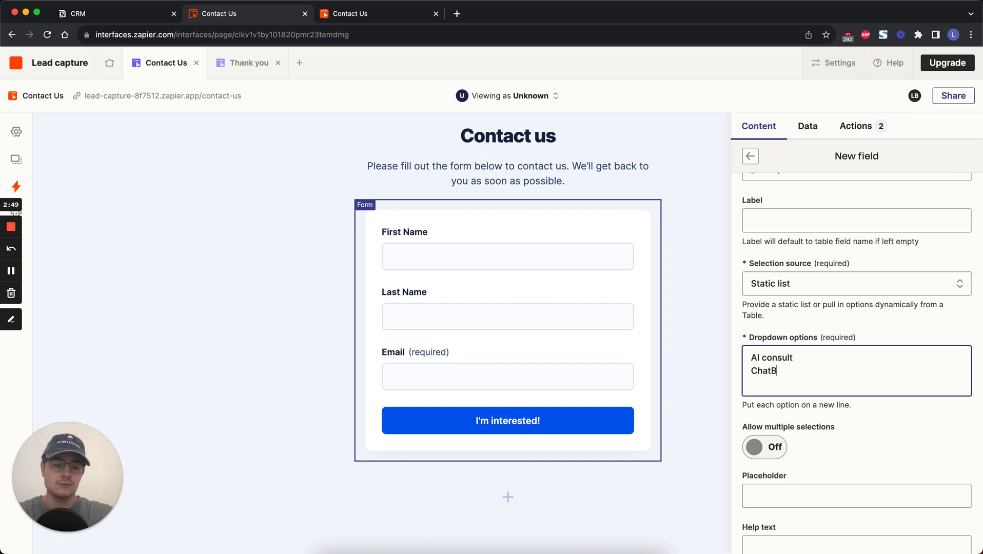
type("ot building")
key("Return")
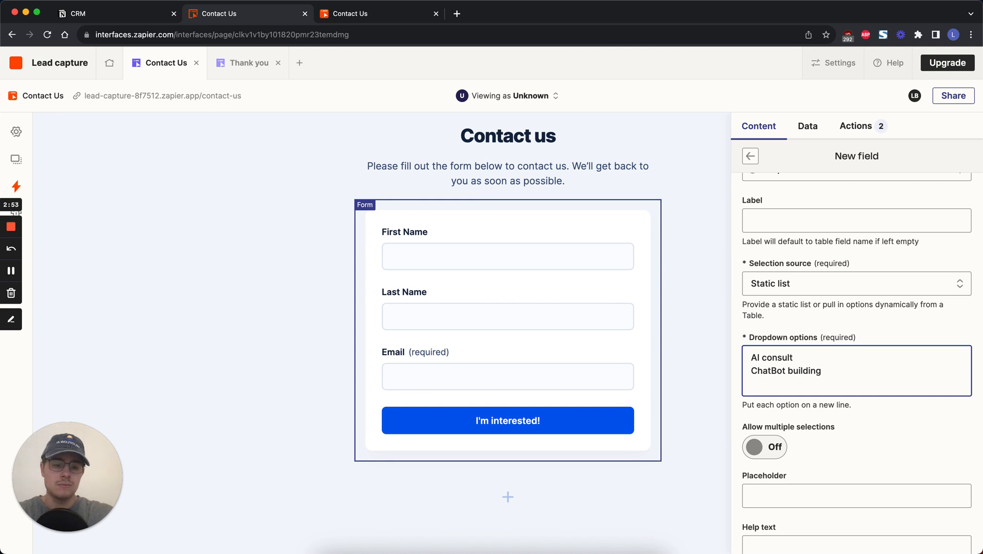
type("Zapier AUto")
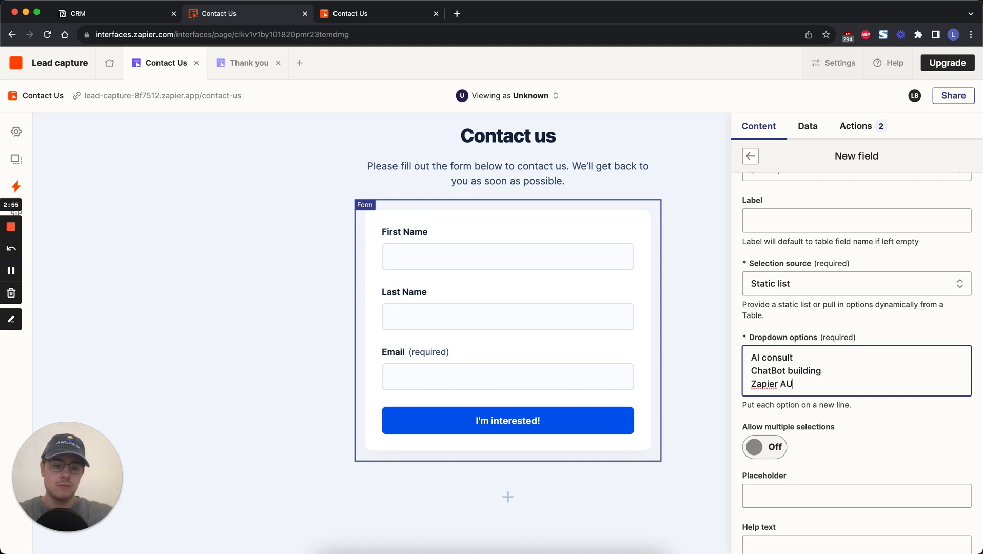
key("BackSpace")
key("BackSpace")
key("BackSpace")
type("utomation")
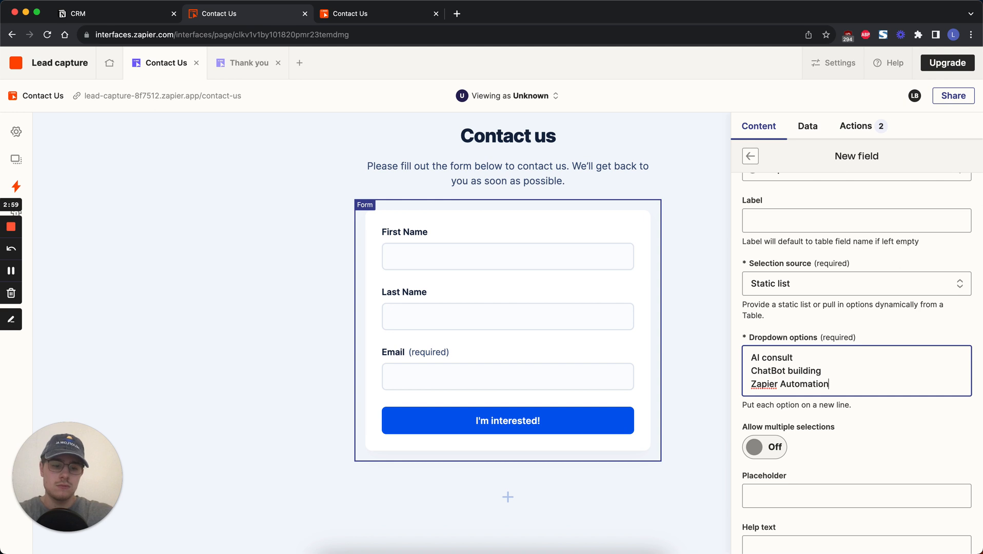
Step: Create the Interstes dropdown field in the contact form and deselect the form
scroll(850, 387, "up", 1)
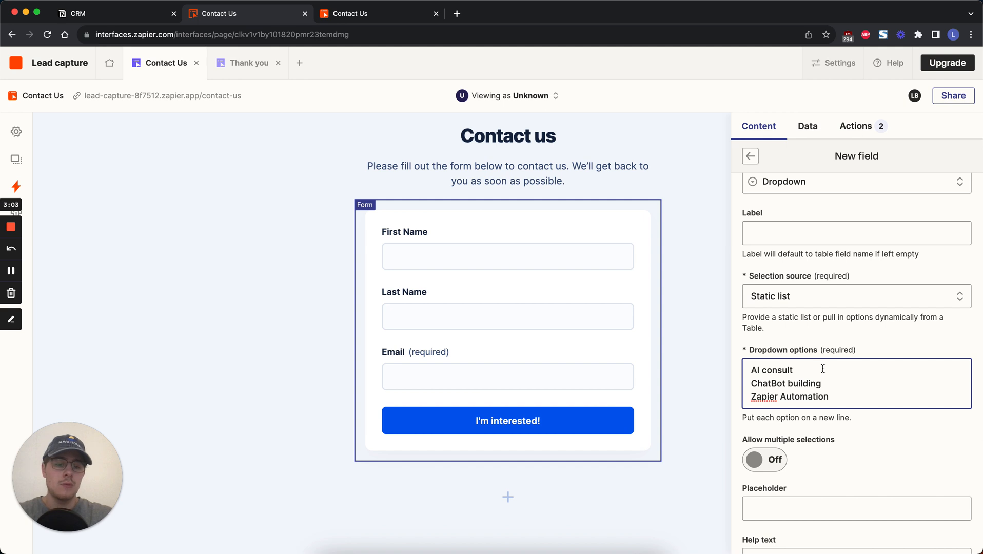
scroll(823, 379, "down", 6)
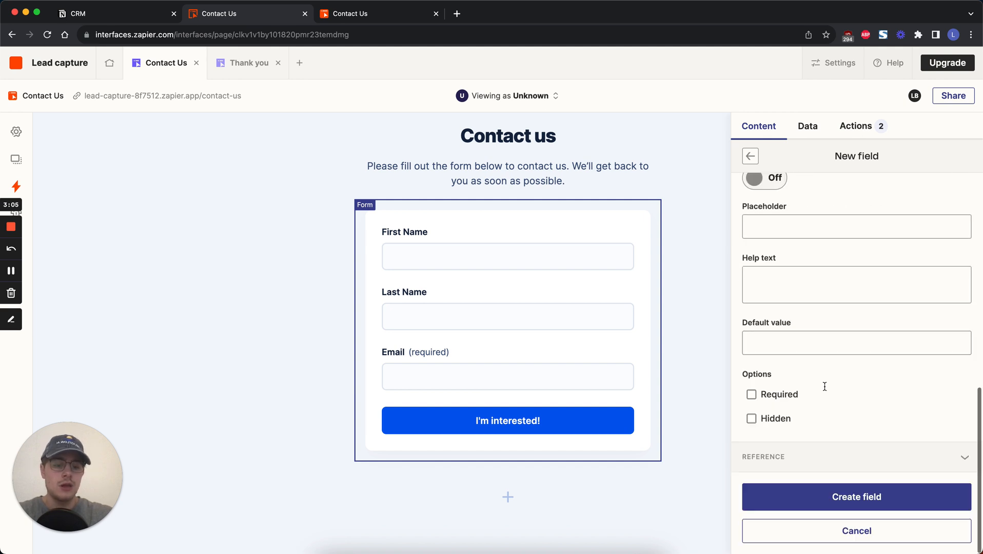
left_click(848, 498)
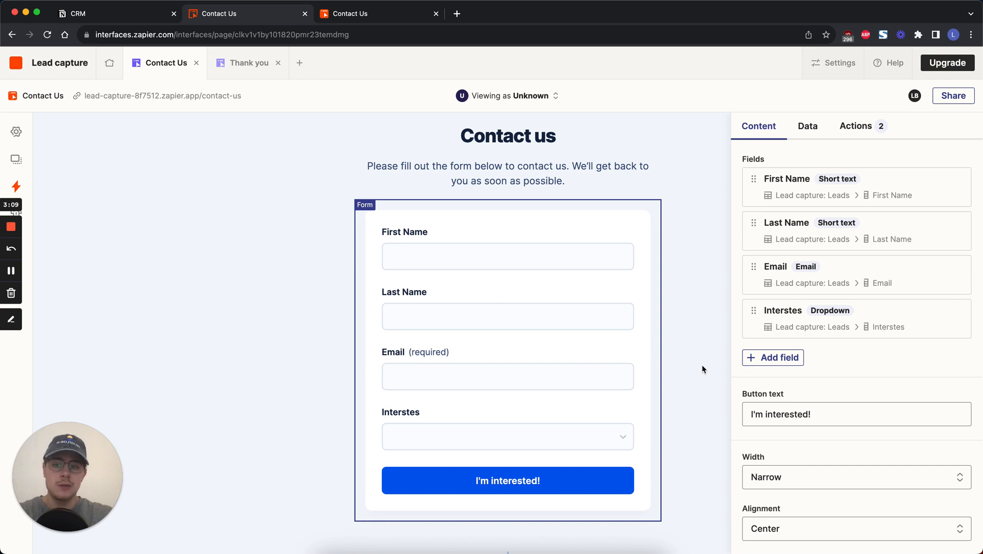
left_click(702, 369)
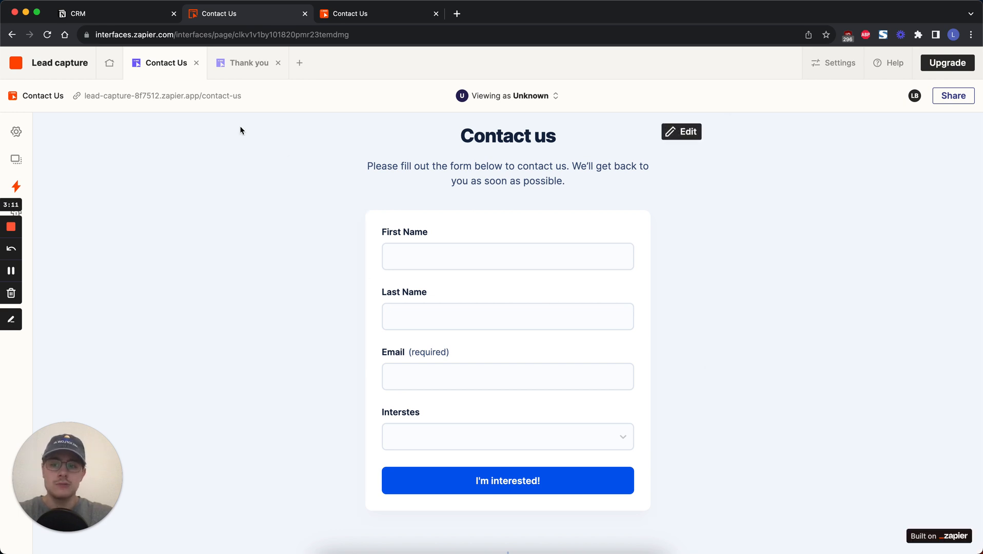
Step: Open the "Lead capture: Leads" table from the interface overview and permanently delete its Notes field
left_click(106, 65)
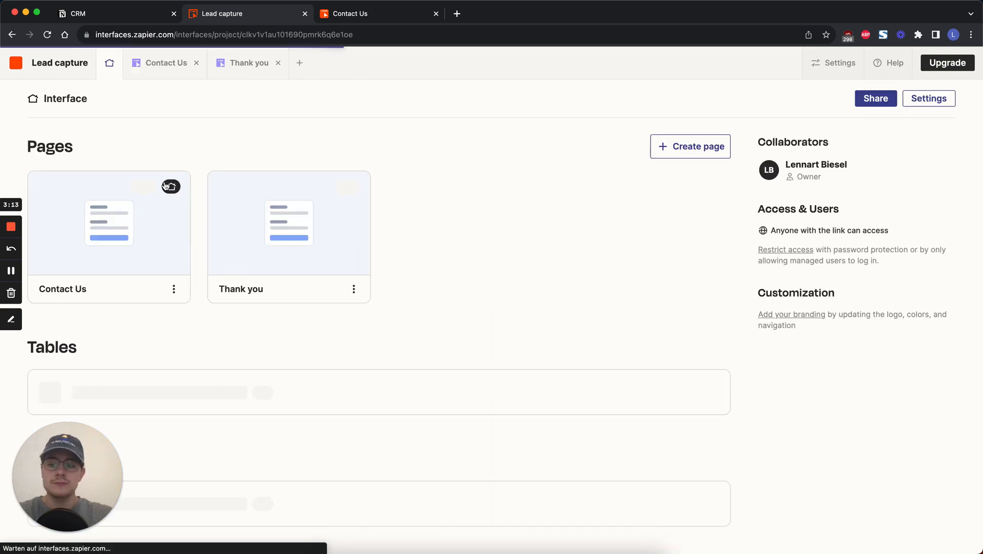
left_click(150, 392)
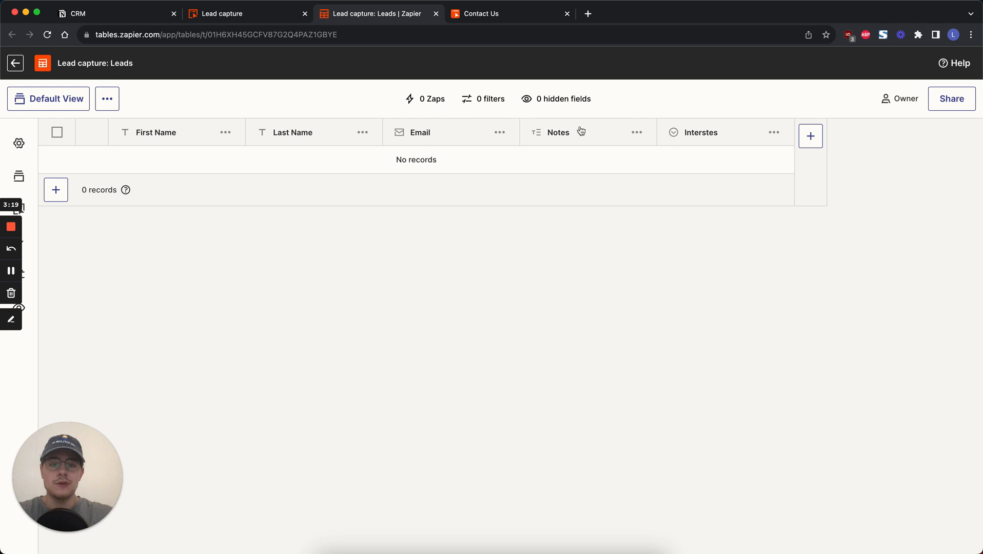
left_click(641, 134)
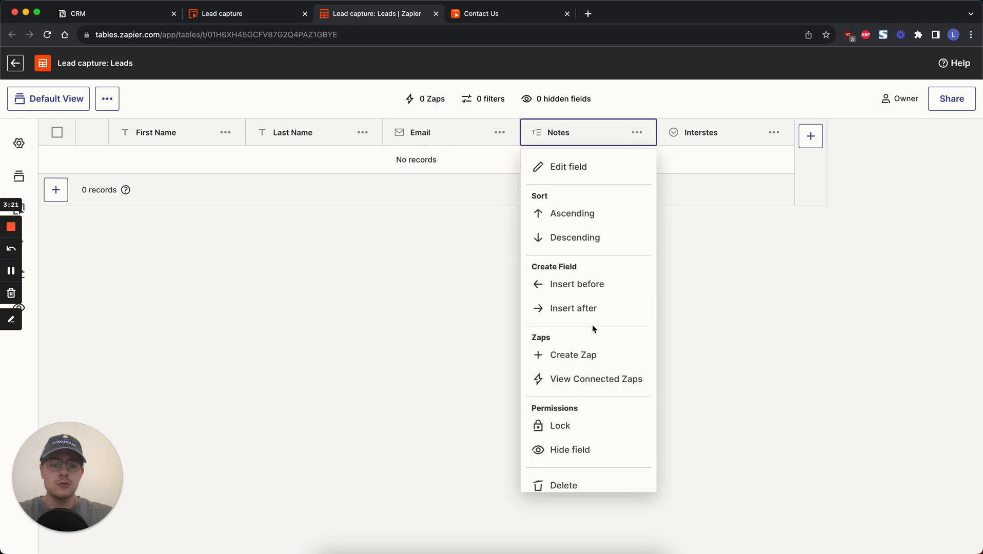
left_click(564, 481)
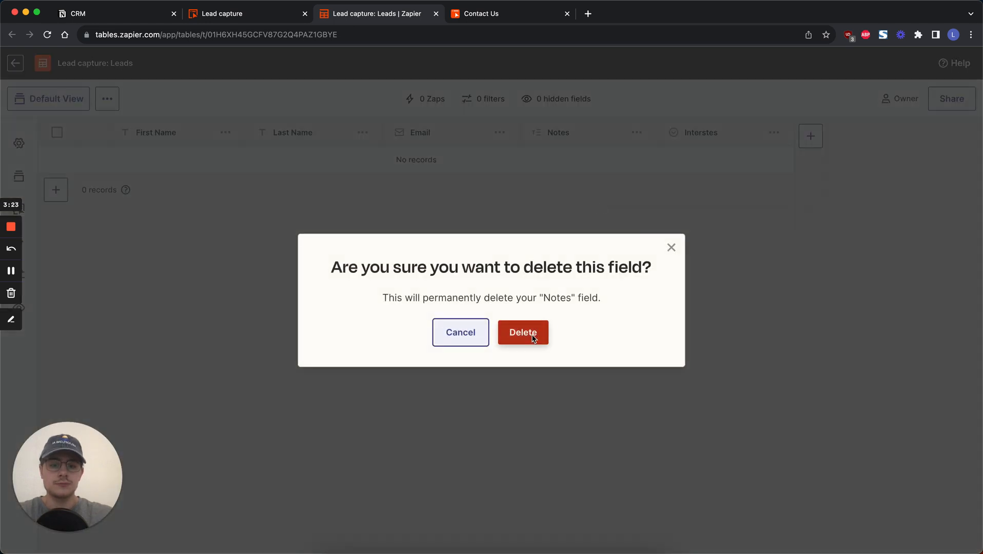
left_click(531, 335)
Step: Return to the Lead capture interface and open its shared page in the browser
left_click(280, 19)
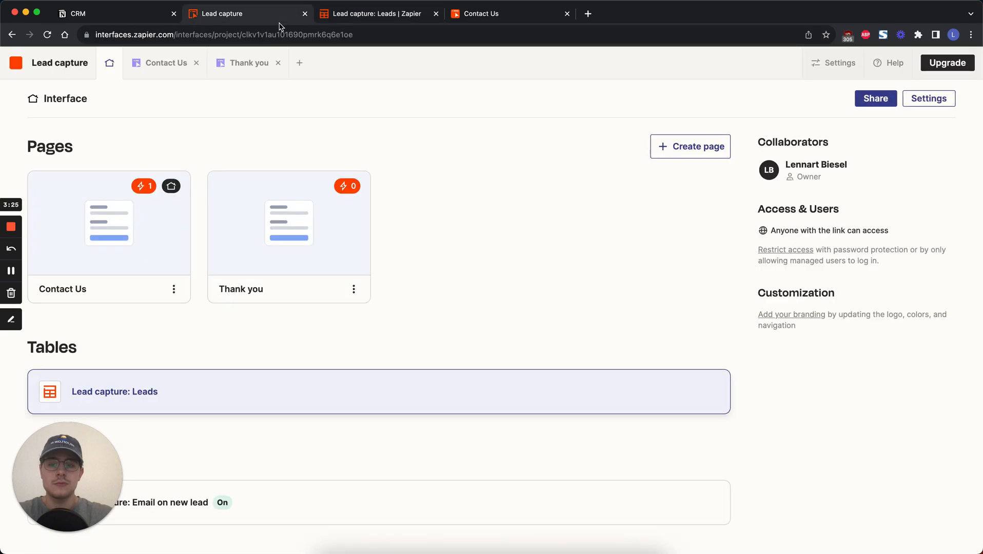
left_click(868, 106)
left_click(514, 454)
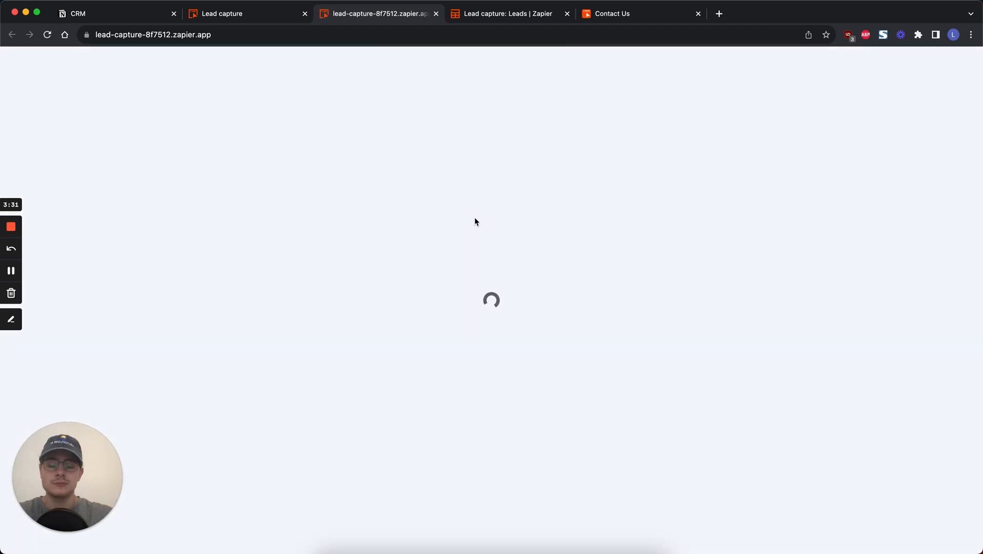
Step: Fill in the live contact form with the saved name and email, select "ChatBot building" as the interest, and submit it
left_click(445, 215)
left_click(454, 242)
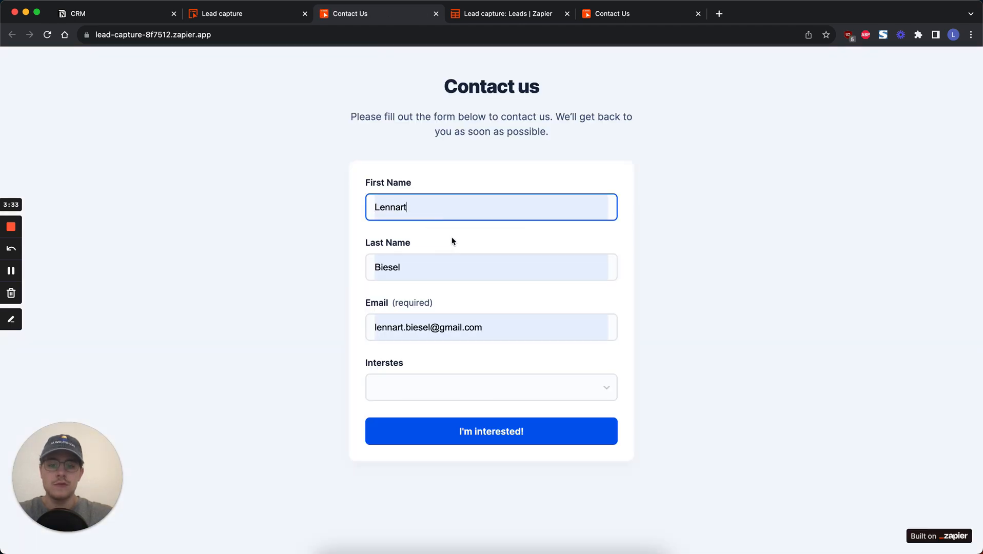
left_click(420, 385)
left_click(432, 448)
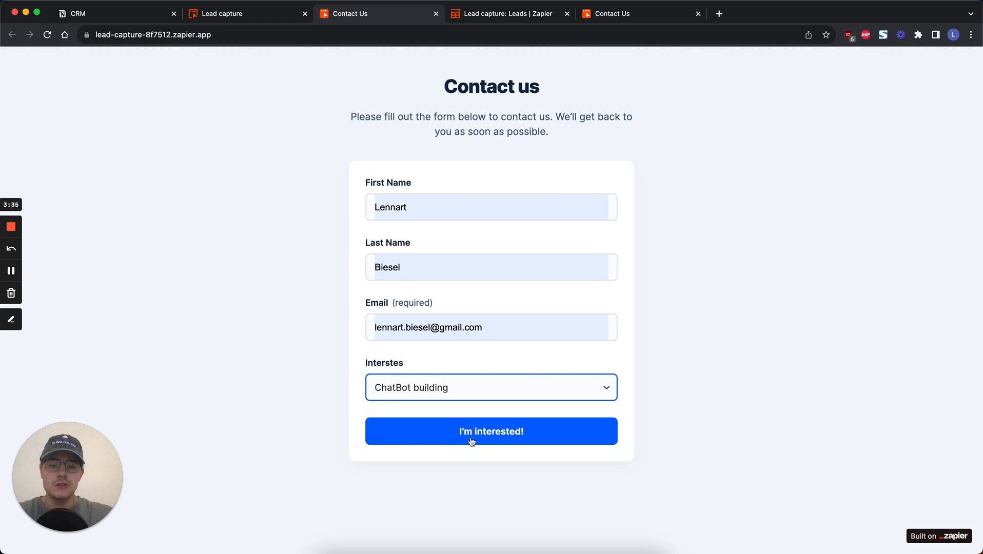
left_click(471, 441)
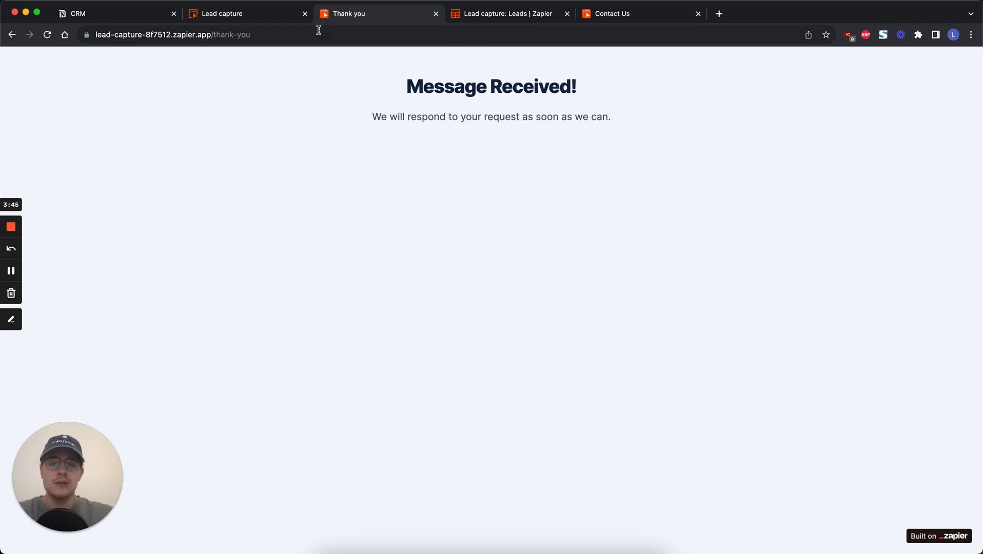
Step: Close the interface's sharing dialog and open the "Lead capture: Email on new lead" Zap for editing
left_click(256, 16)
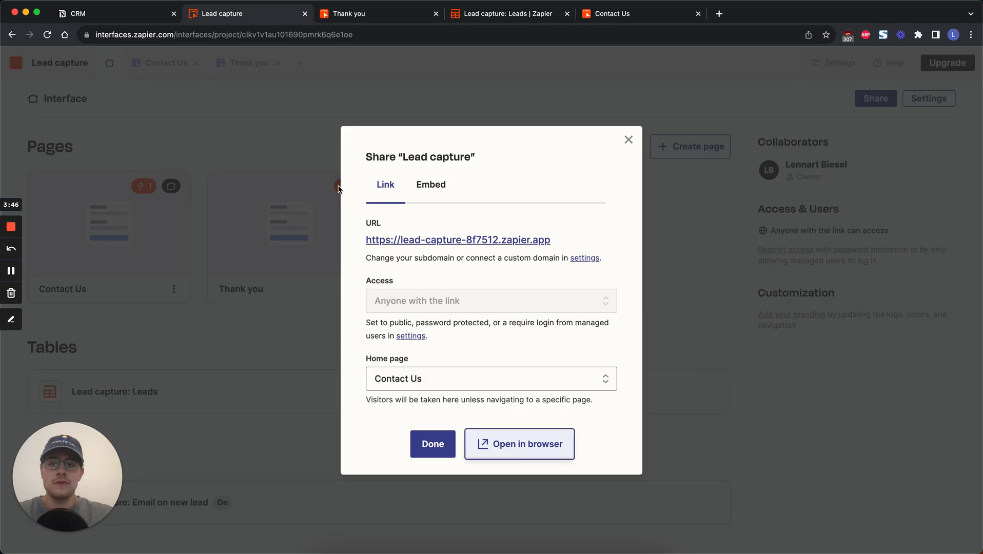
left_click(631, 139)
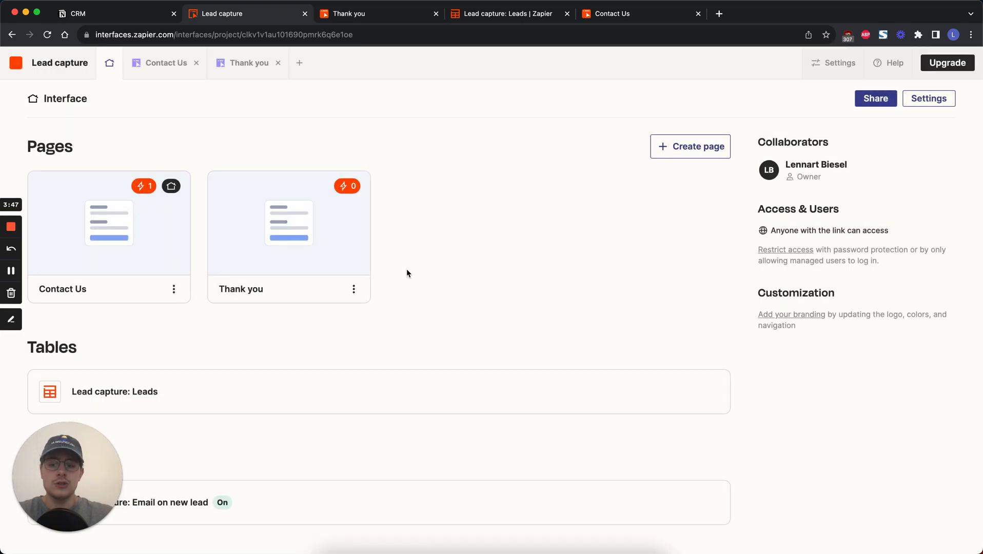
left_click(199, 503)
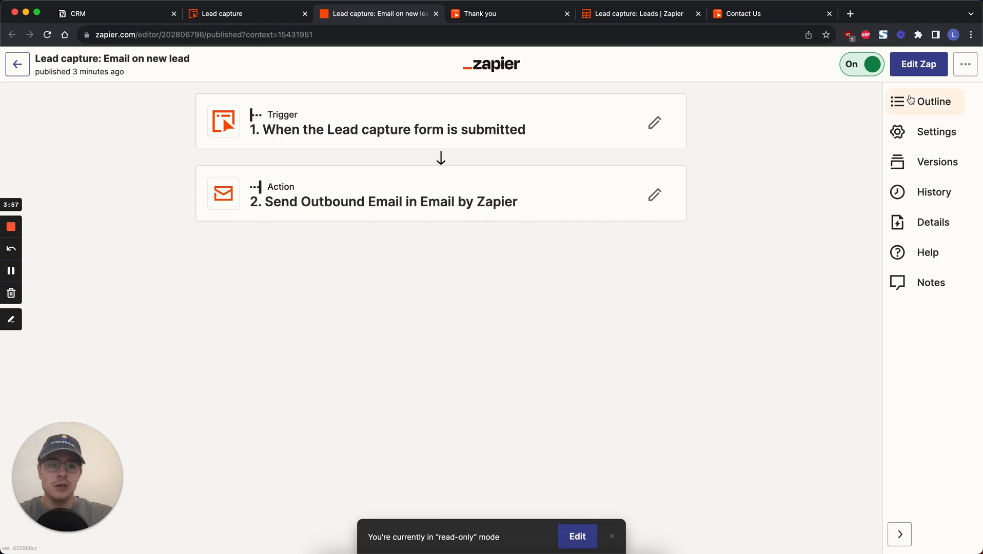
left_click(919, 65)
left_click(608, 326)
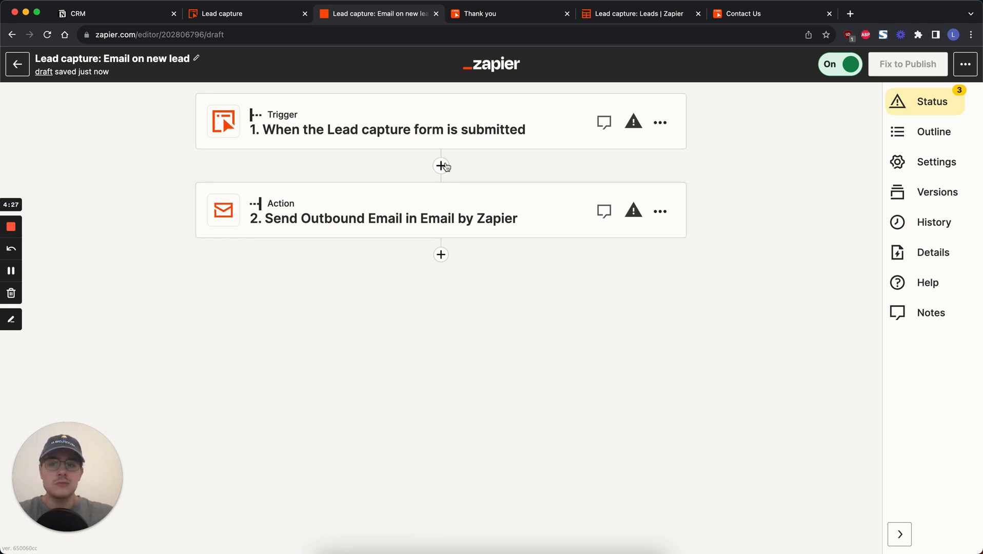
Step: Insert a Notion action with the Create Database Item event between the form trigger and the email action
left_click(441, 166)
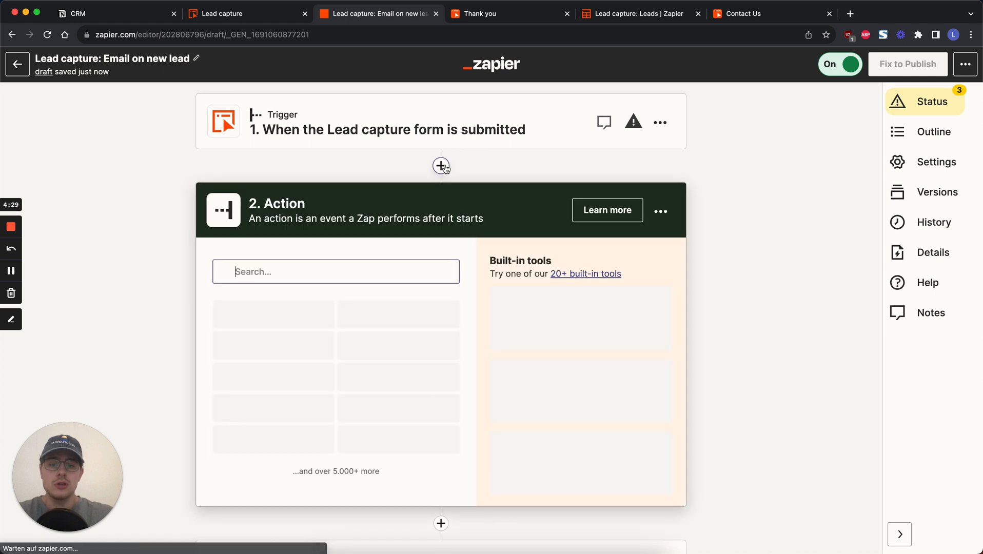
type("no")
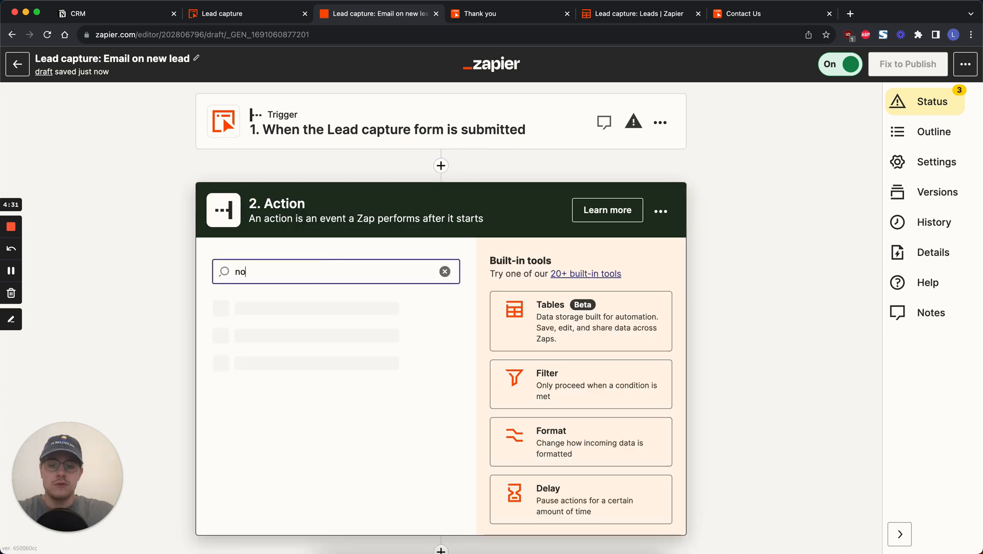
left_click(281, 314)
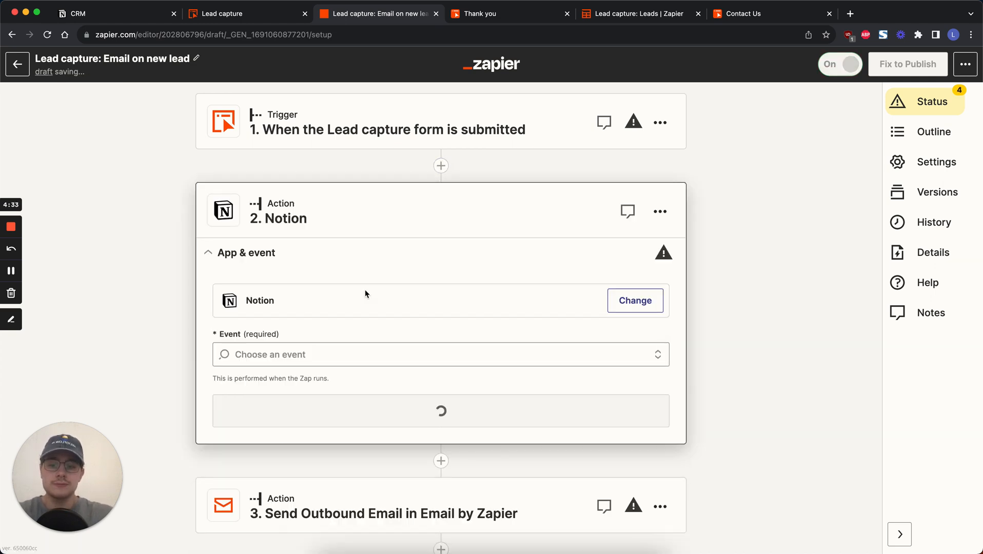
left_click(338, 353)
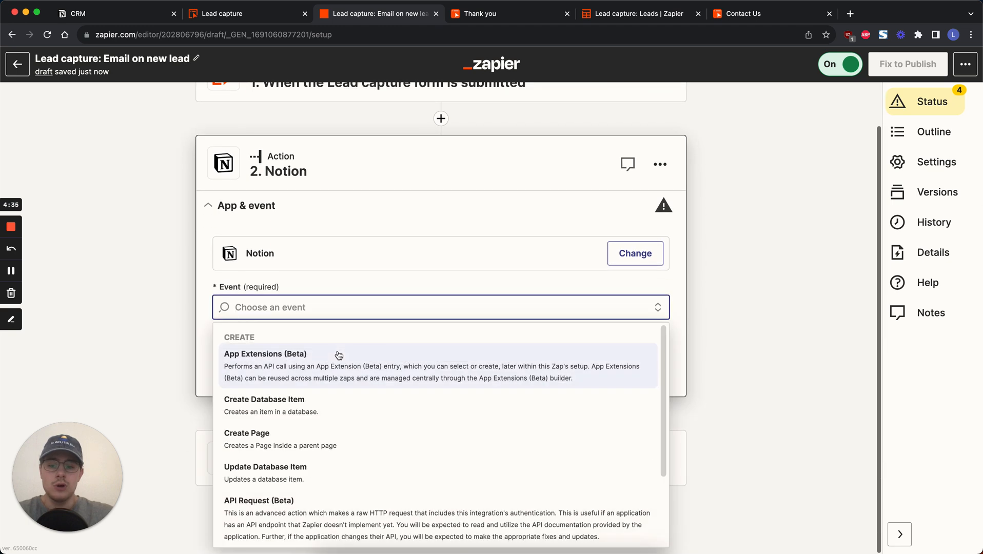
scroll(365, 359, "down", 2)
left_click(360, 364)
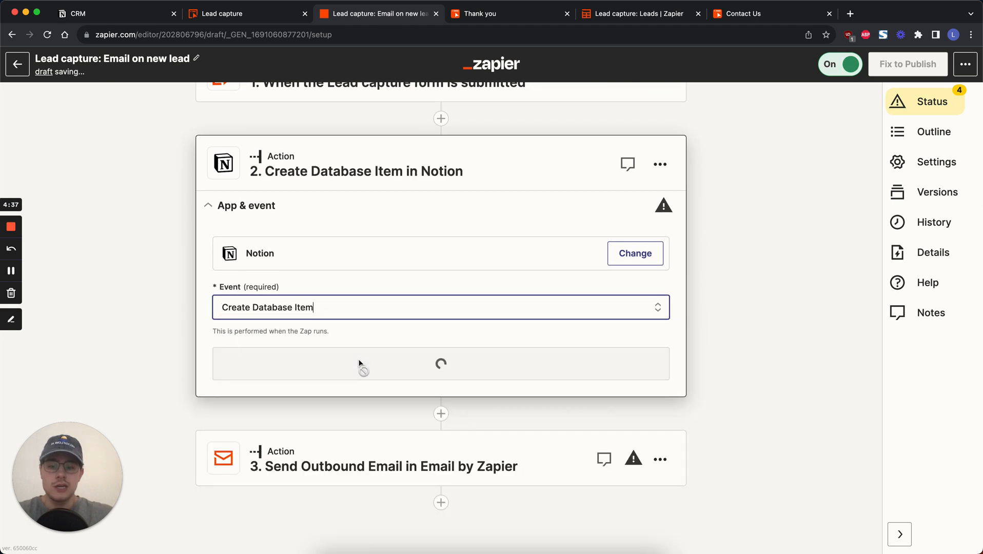
left_click(361, 366)
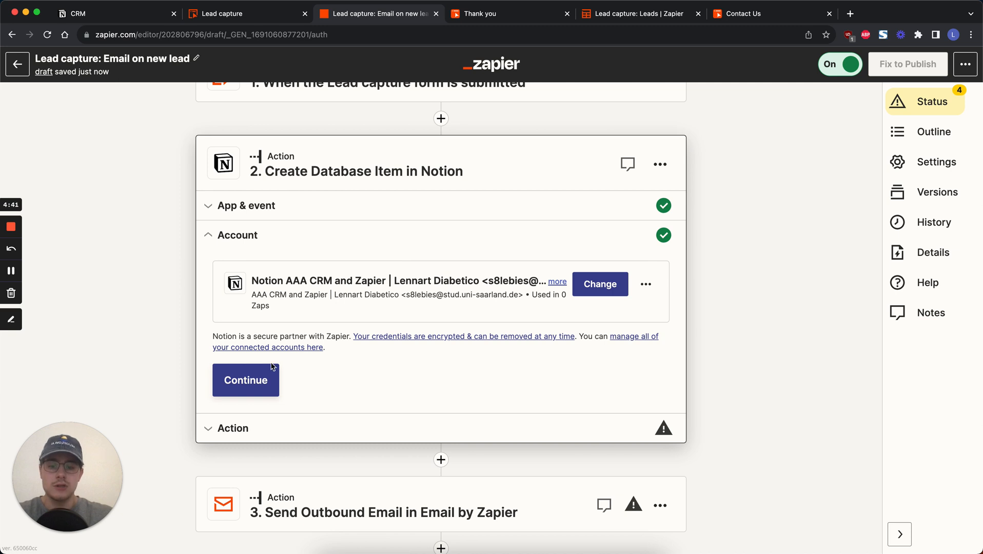
Step: Keep the connected Notion account and set the action's database to Leads
left_click(246, 380)
left_click(406, 307)
left_click(263, 431)
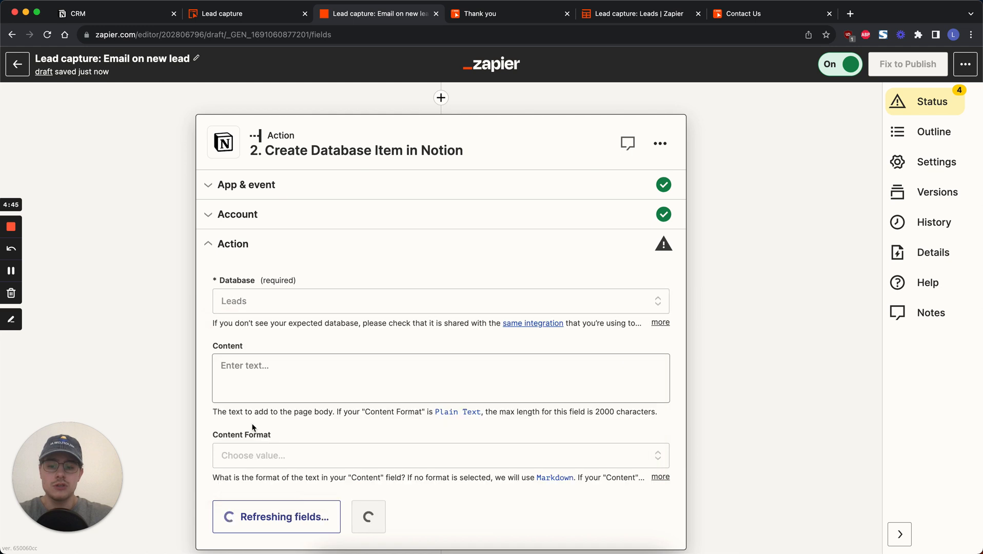
scroll(334, 380, "down", 2)
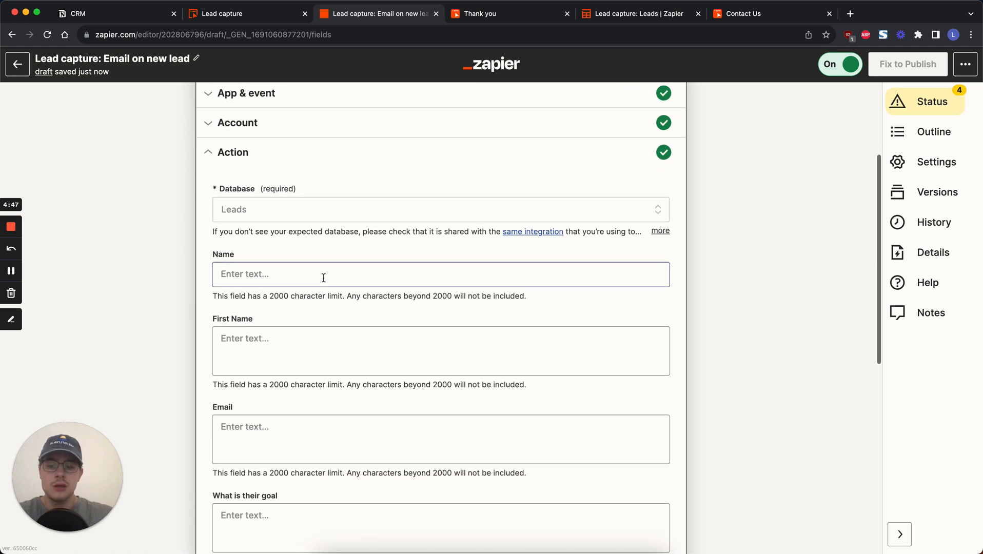
scroll(327, 270, "up", 1)
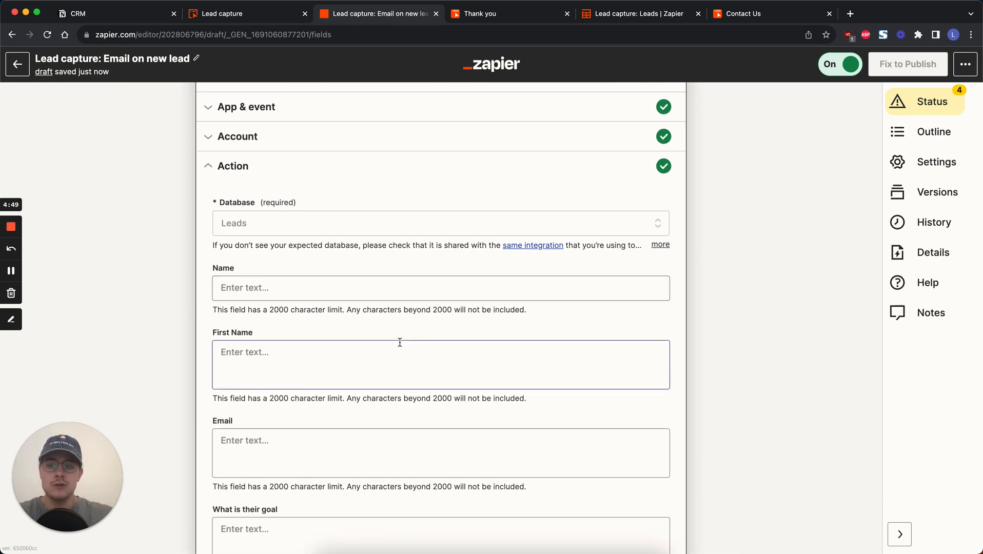
Step: Select the owner's account in the settings of the form submission trigger
scroll(400, 342, "up", 3)
left_click(391, 137)
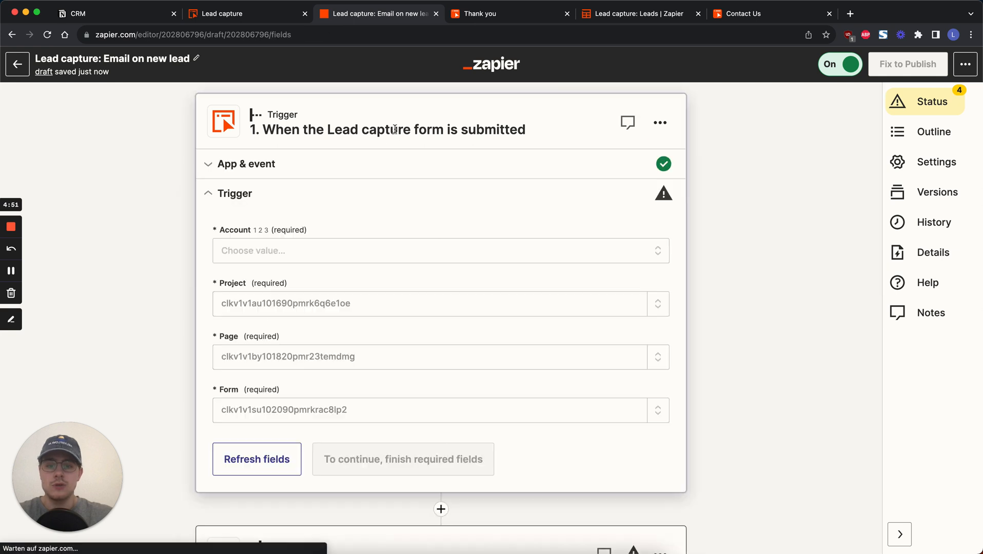
left_click(372, 242)
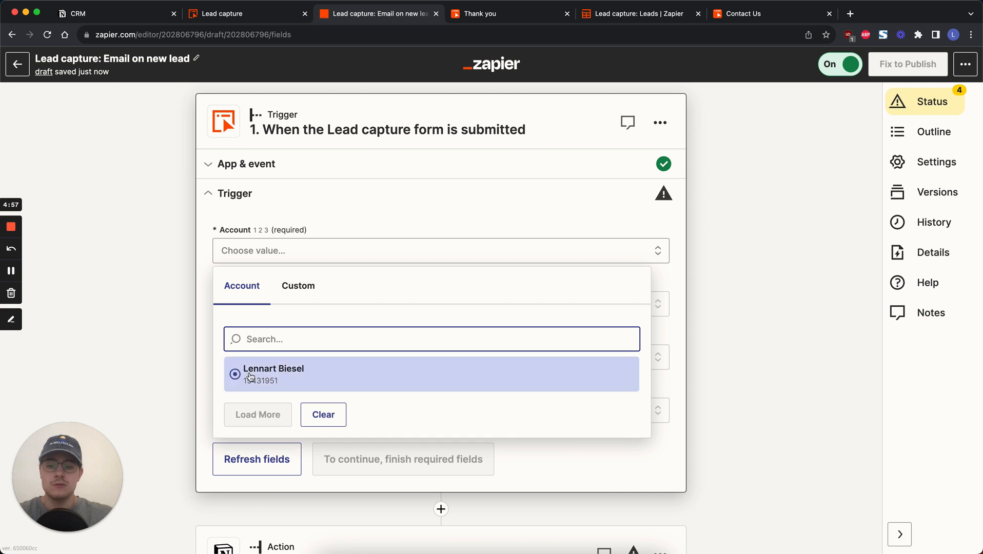
left_click(250, 376)
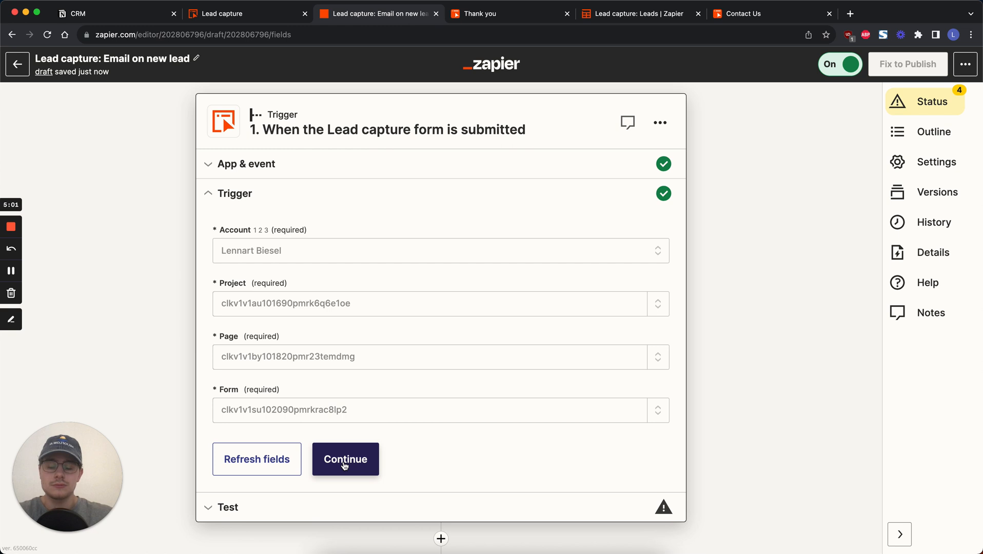
Step: Test the form submission trigger and continue with the Form Submission A record
left_click(344, 463)
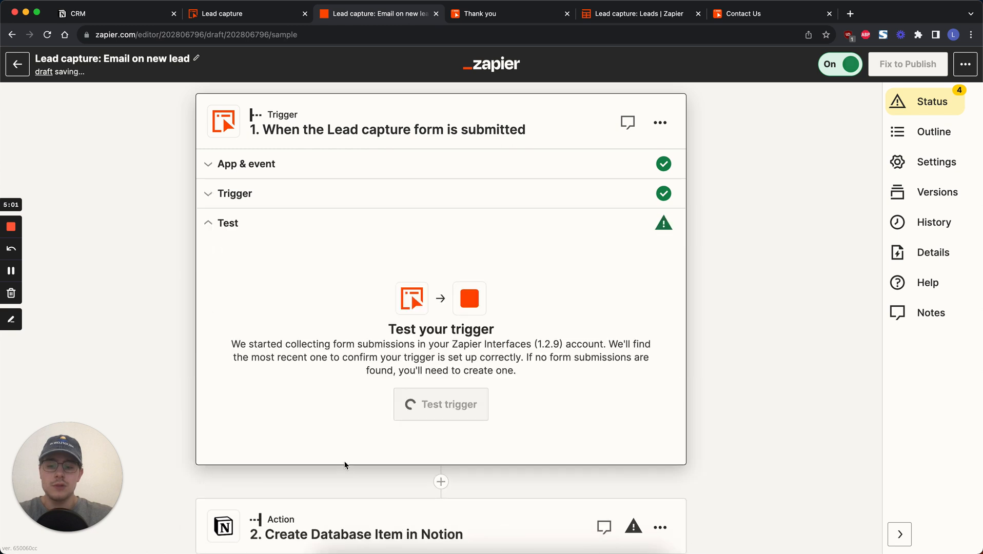
left_click(425, 411)
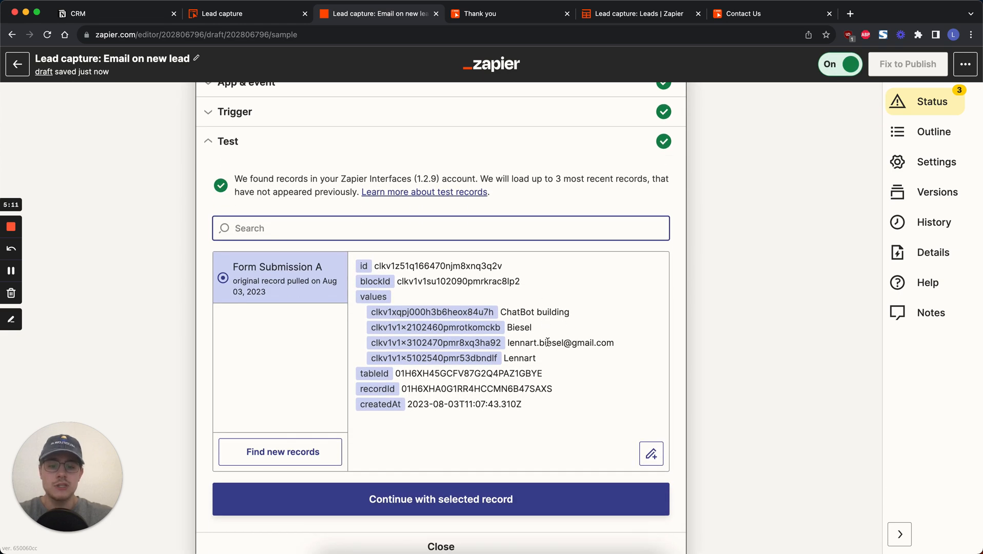
scroll(547, 342, "down", 5)
left_click(504, 253)
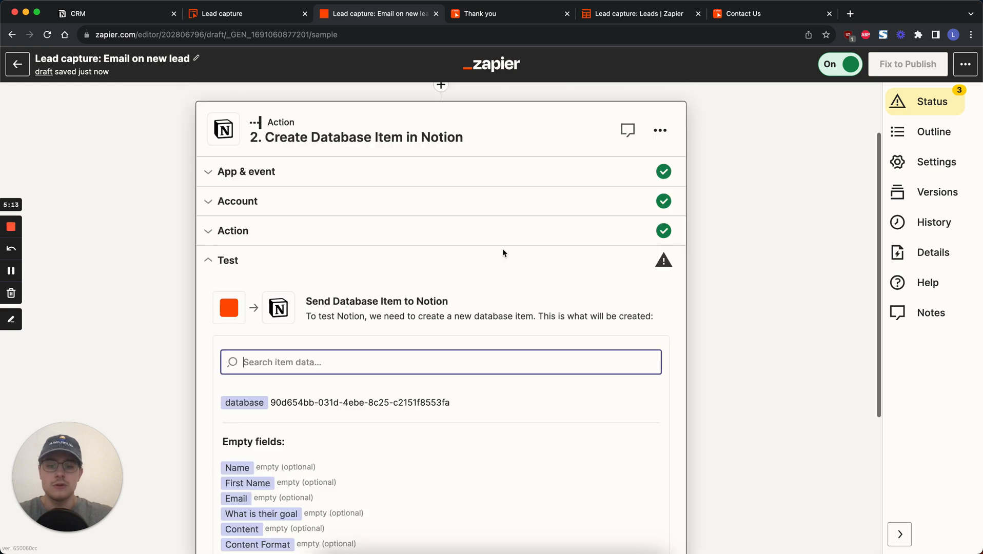
Step: Reopen the Notion action's field settings and map Name to the submitted last name value
scroll(491, 272, "down", 2)
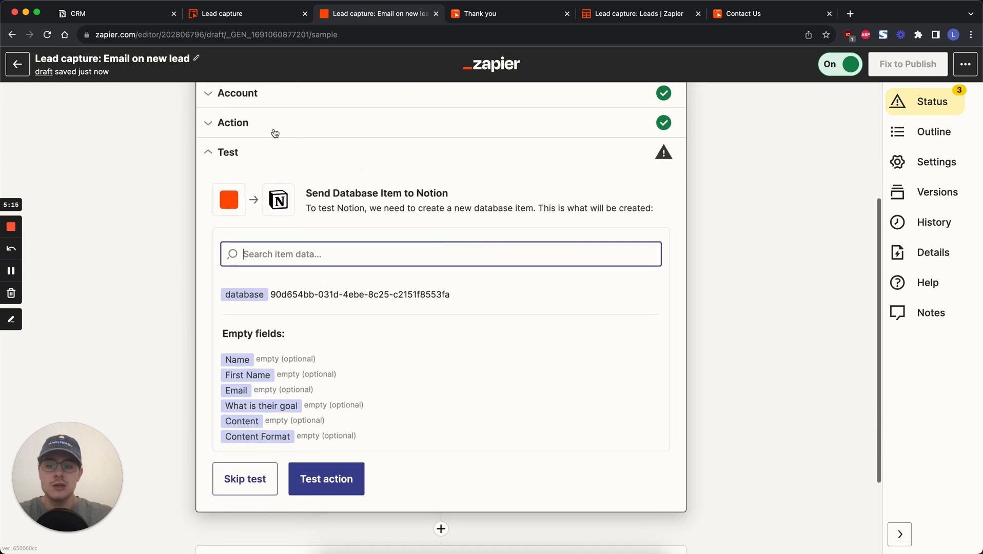
left_click(261, 129)
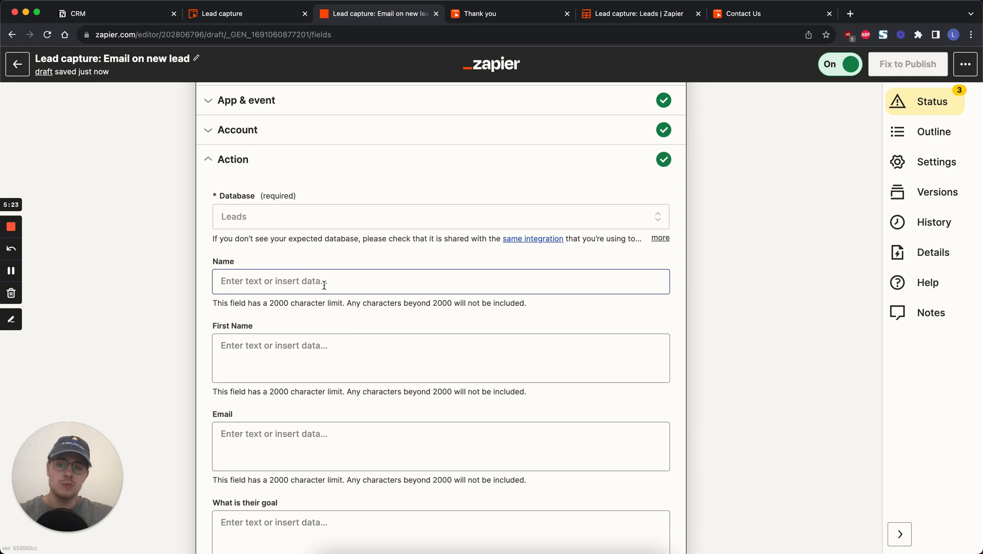
left_click(324, 285)
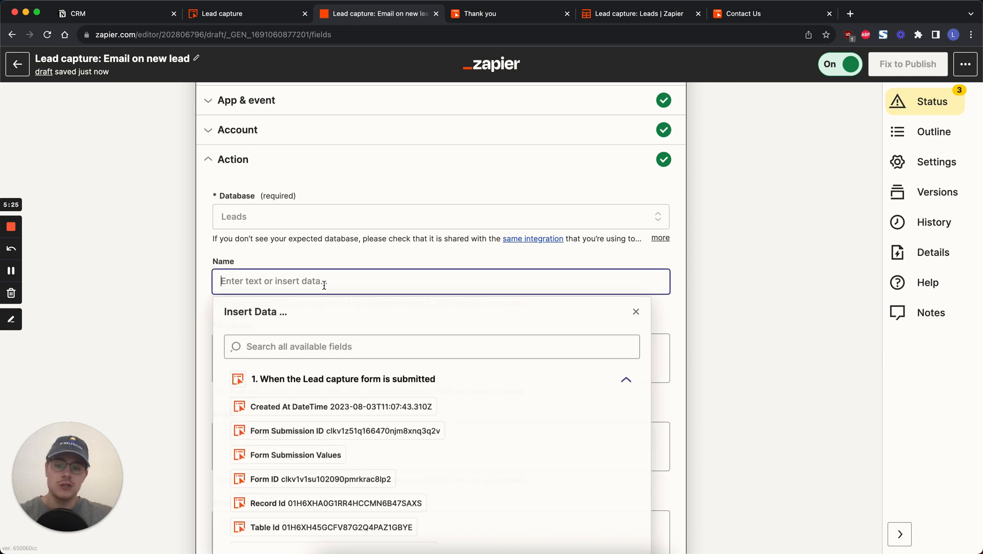
scroll(390, 410, "down", 1)
scroll(439, 440, "down", 2)
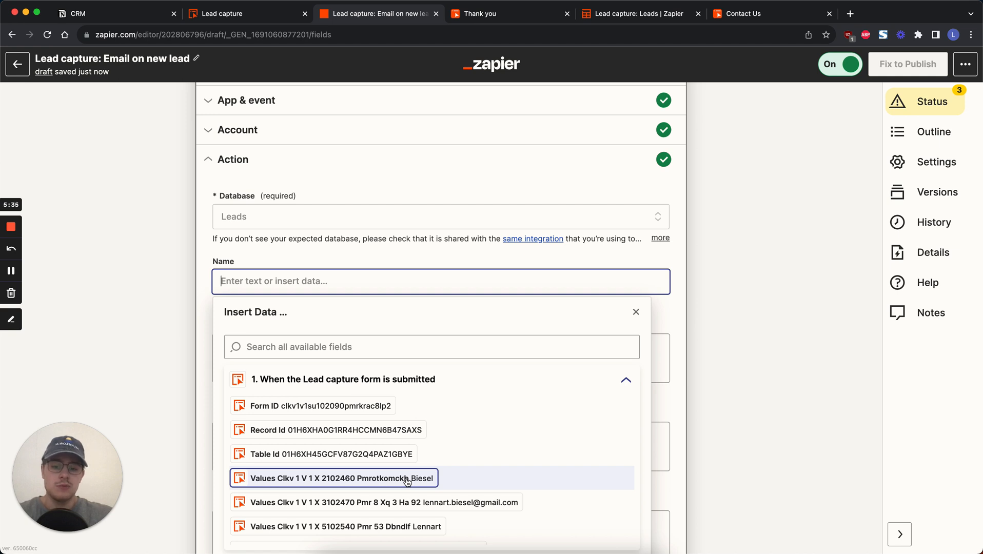
left_click(406, 479)
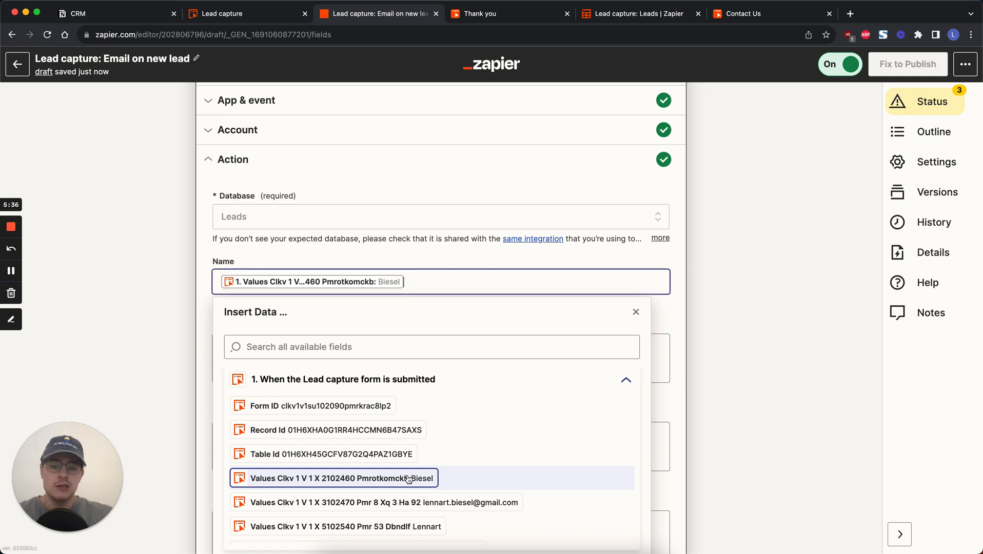
left_click(135, 300)
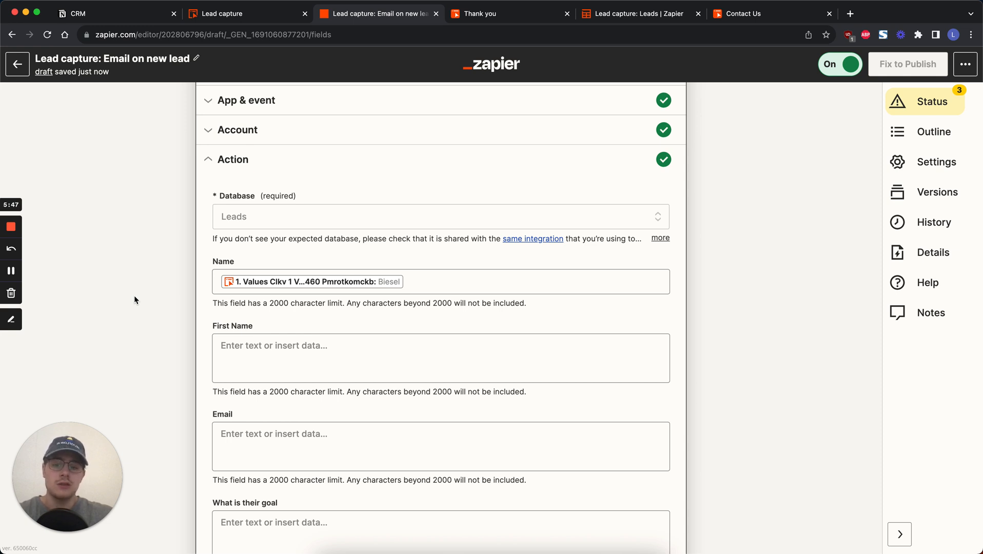
Step: Map the Notion action's First Name and Email fields to the matching first name and email values from the form submission
scroll(136, 301, "down", 2)
left_click(245, 285)
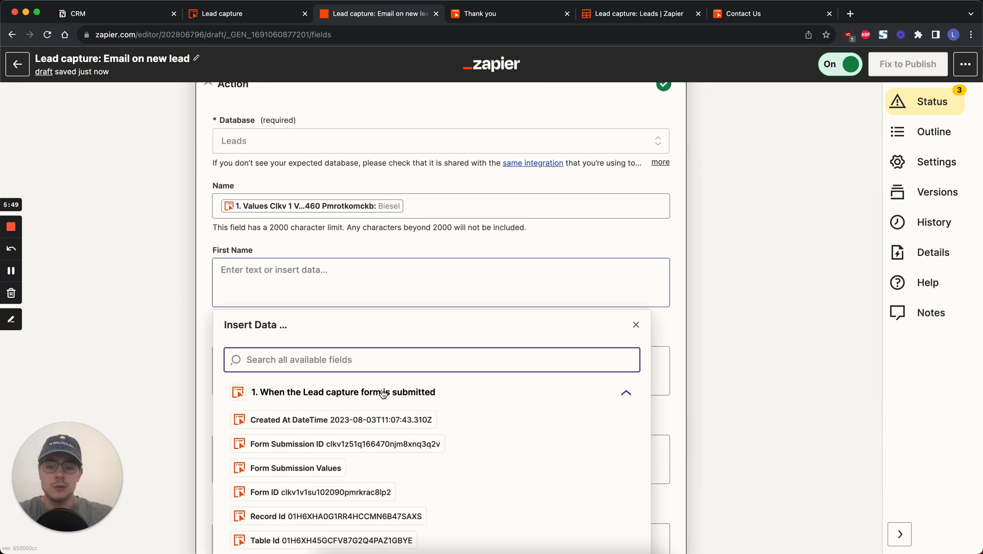
scroll(405, 467, "down", 4)
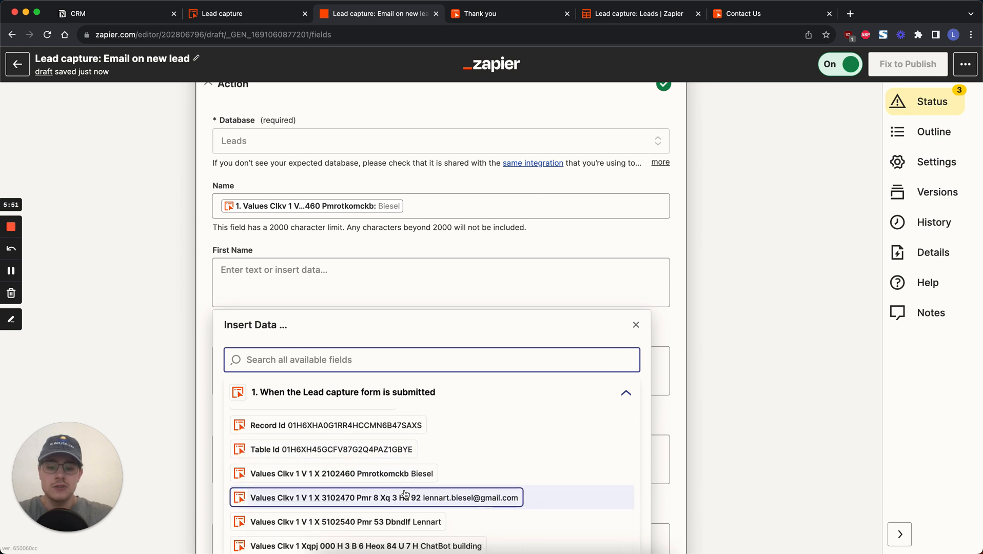
left_click(403, 500)
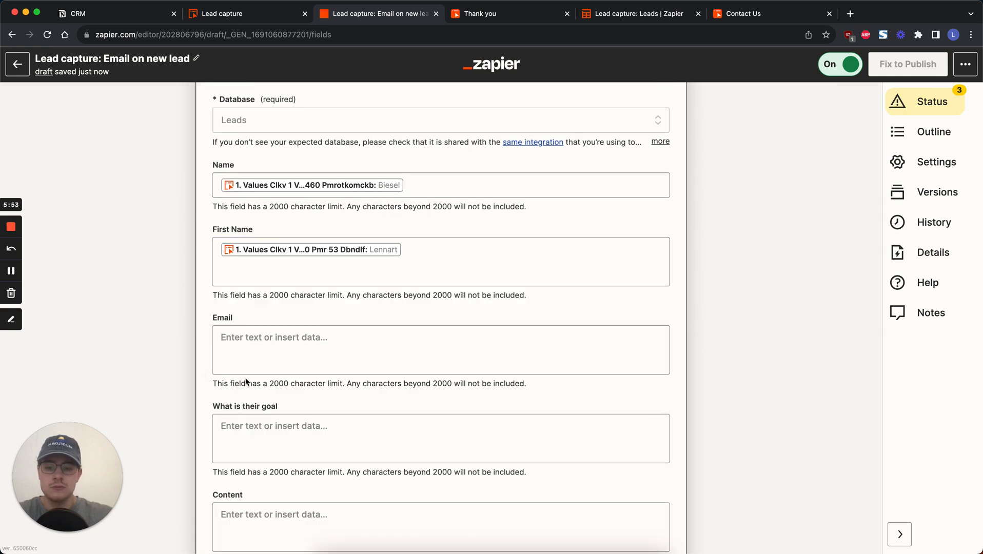
left_click(297, 360)
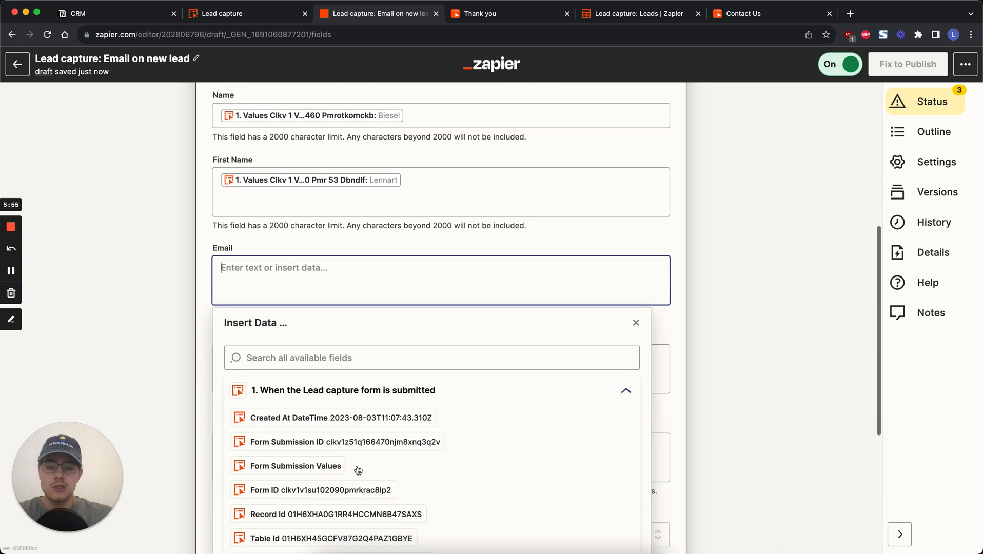
scroll(359, 470, "down", 3)
left_click(359, 471)
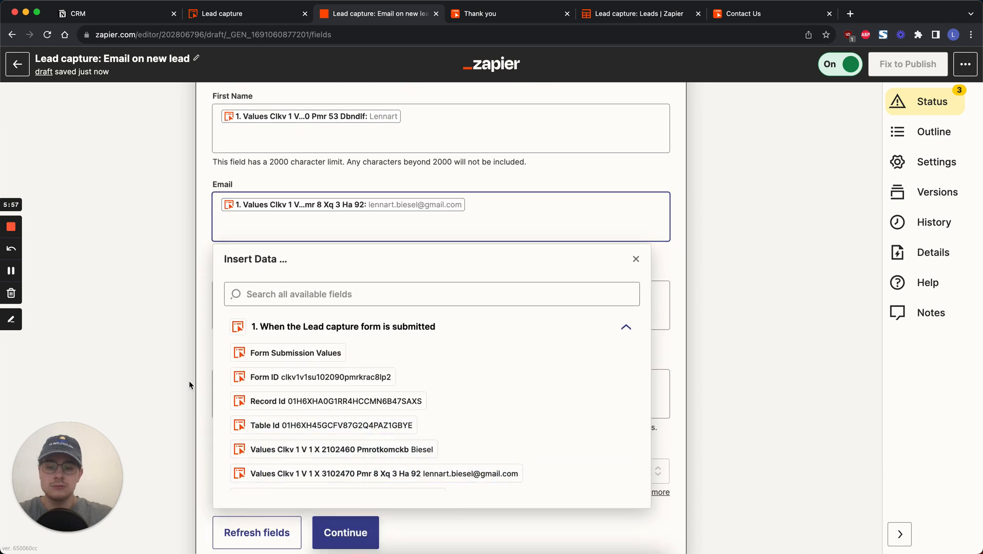
Step: Map the What is their goal field to the submitted interest value, ChatBot building
left_click(284, 313)
scroll(345, 445, "down", 2)
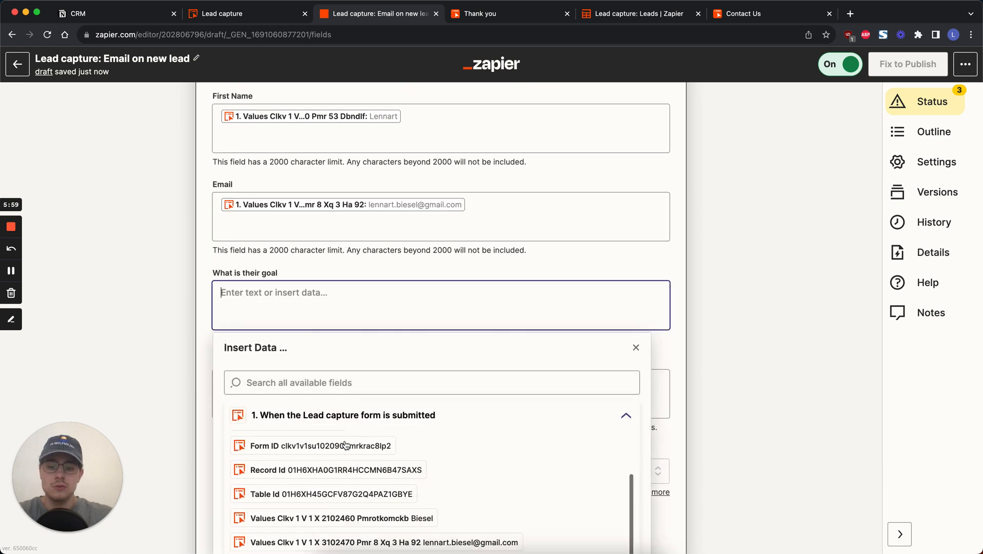
scroll(345, 445, "down", 3)
left_click(359, 511)
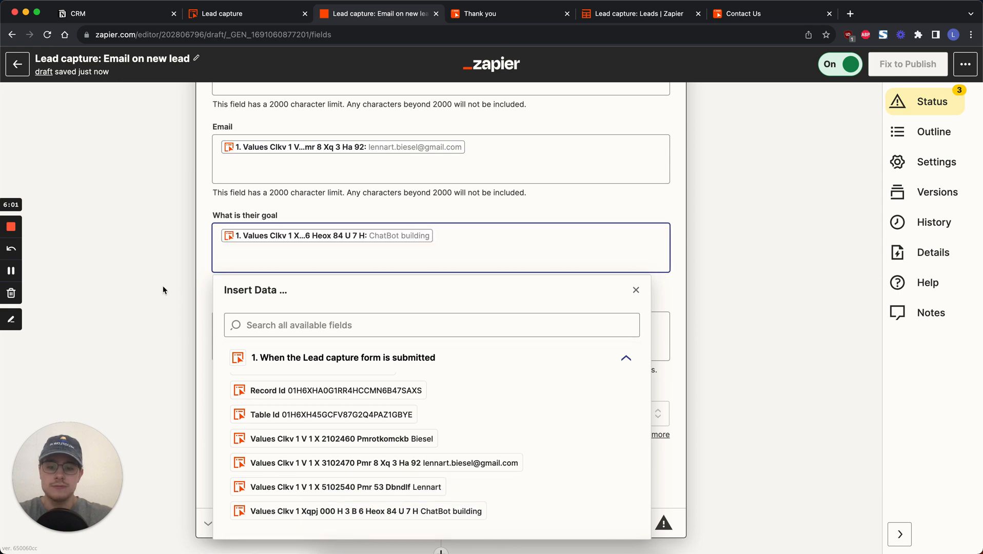
left_click(143, 288)
Step: Test the Notion action with the mapped data and check the Leads table on the Notion CRM page
scroll(338, 410, "down", 2)
left_click(343, 414)
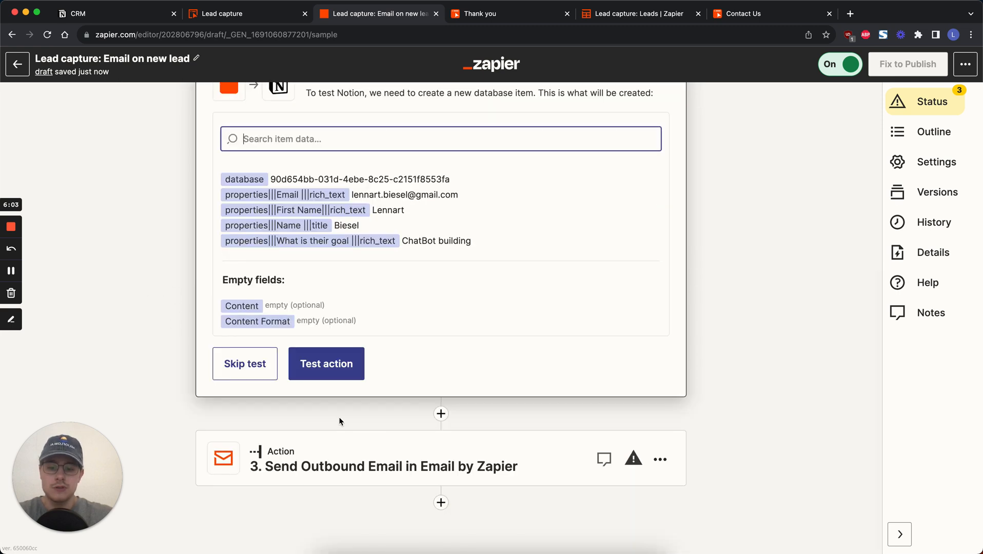
left_click(316, 365)
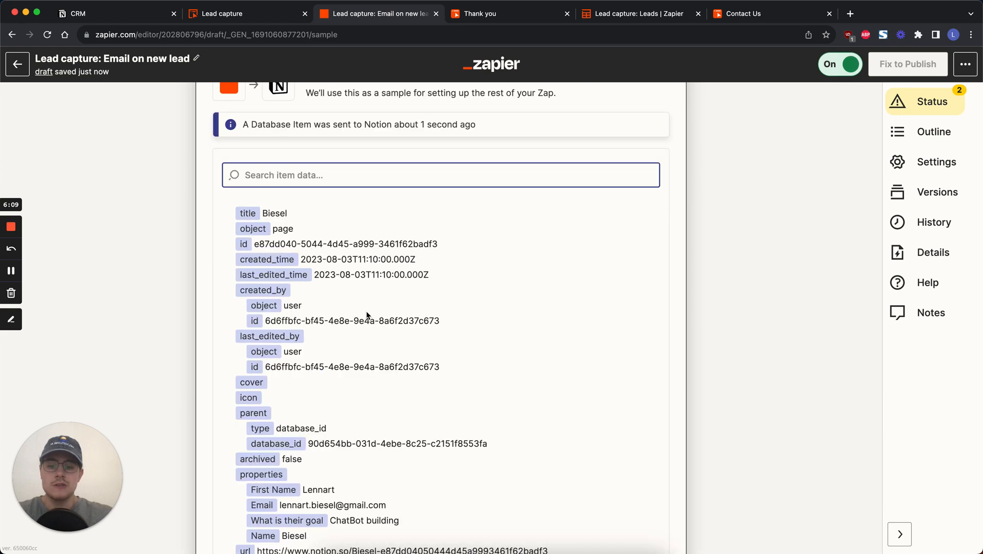
scroll(366, 315, "down", 5)
left_click(133, 15)
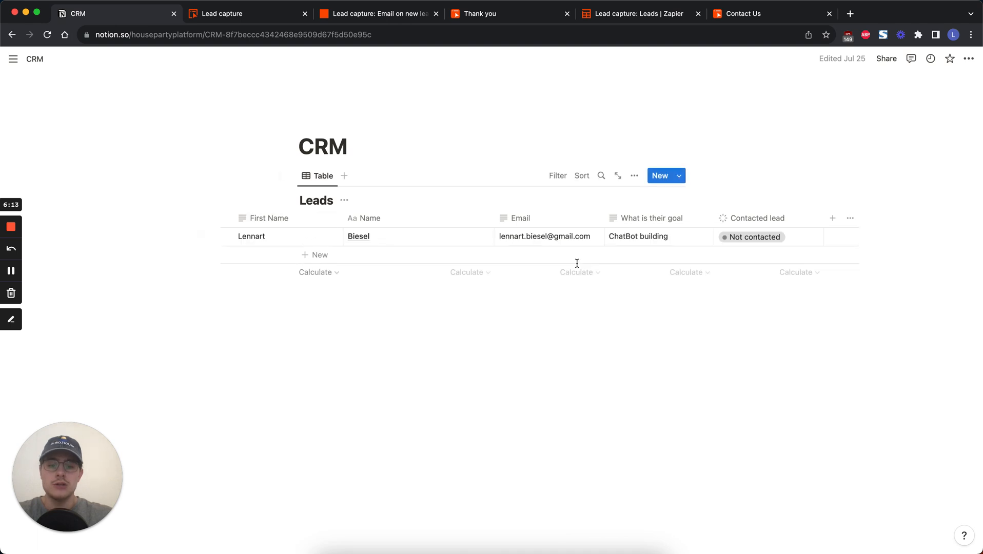
Step: Switch to the published Contact us form page
left_click(519, 21)
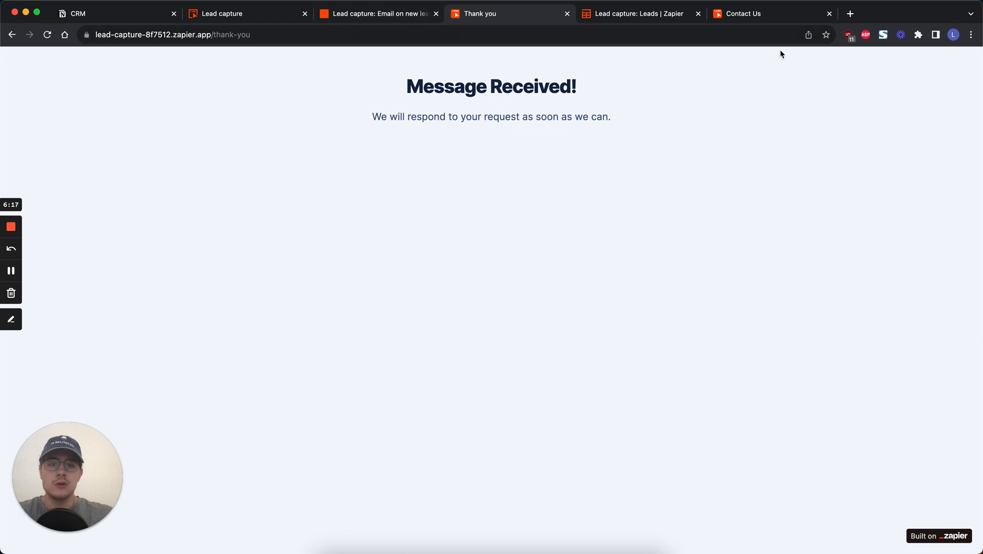
left_click(776, 16)
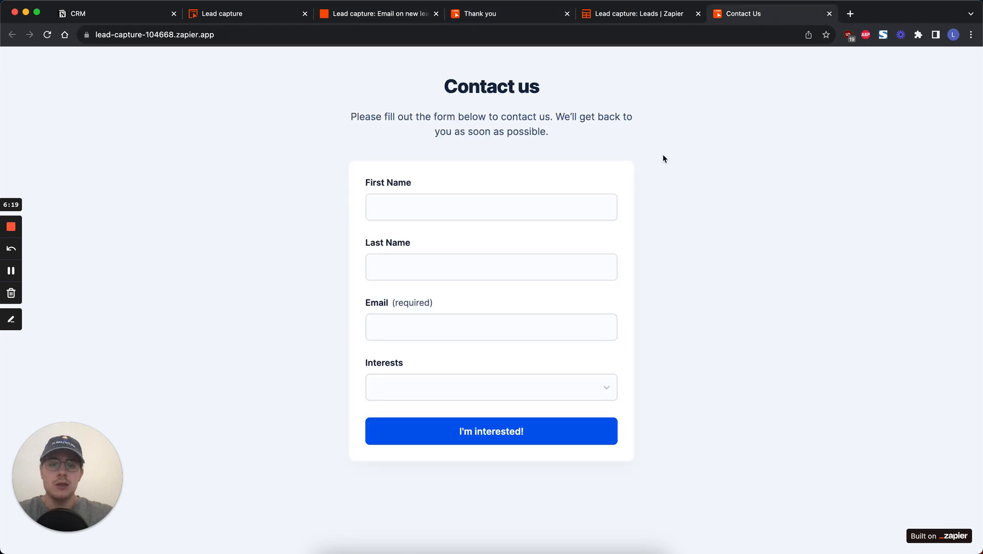